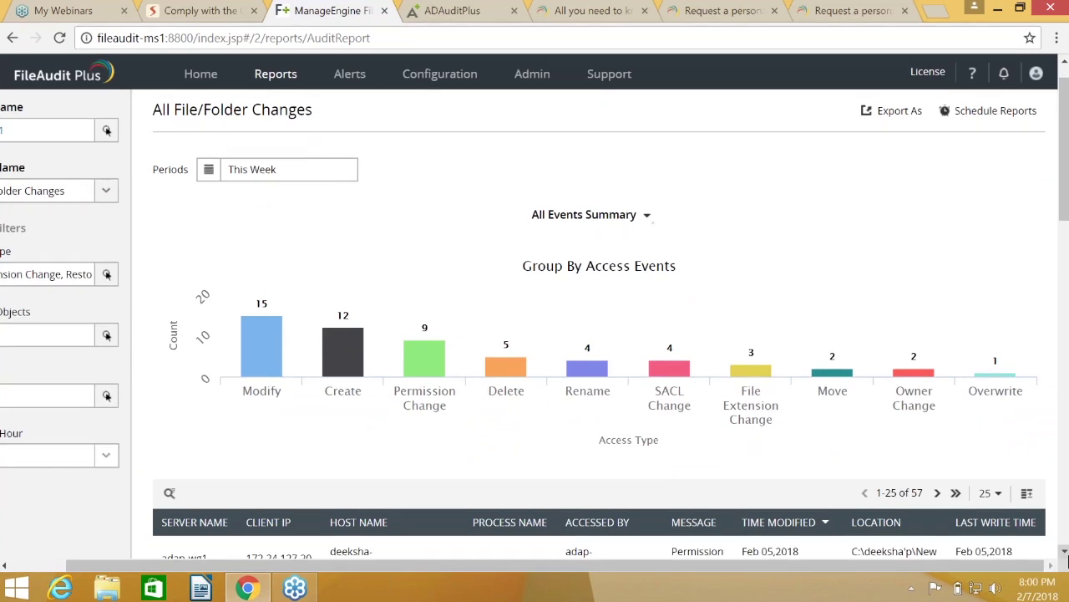
Examine the event counts per access type in the All File/Folder Changes chart and the event table below it
mouse_move(527, 564)
left_mouse_down()
mouse_move(462, 557)
mouse_move(519, 558)
left_mouse_up()
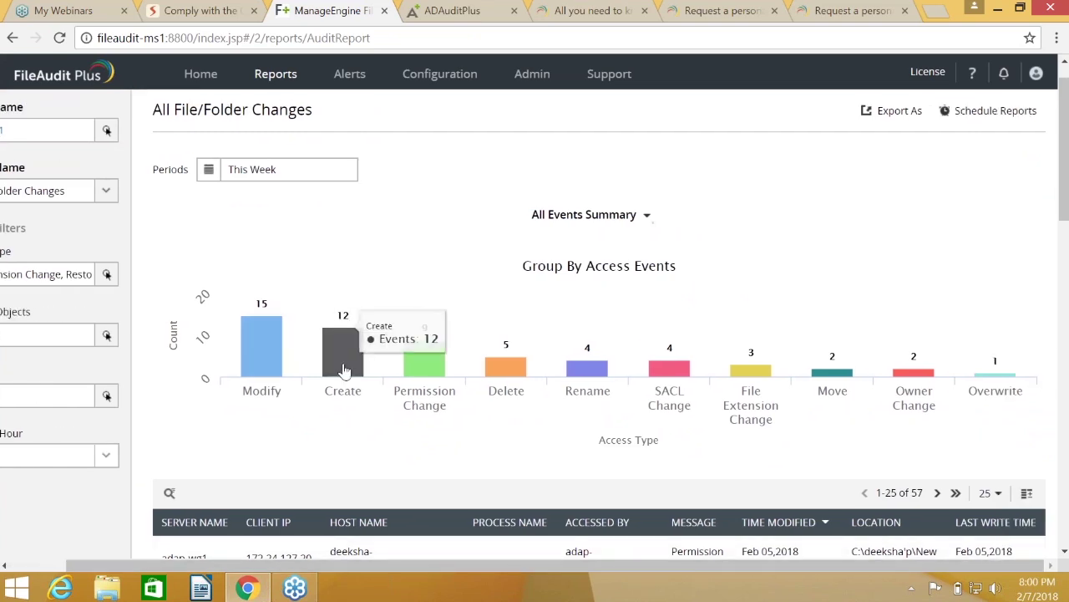
mouse_move(506, 349)
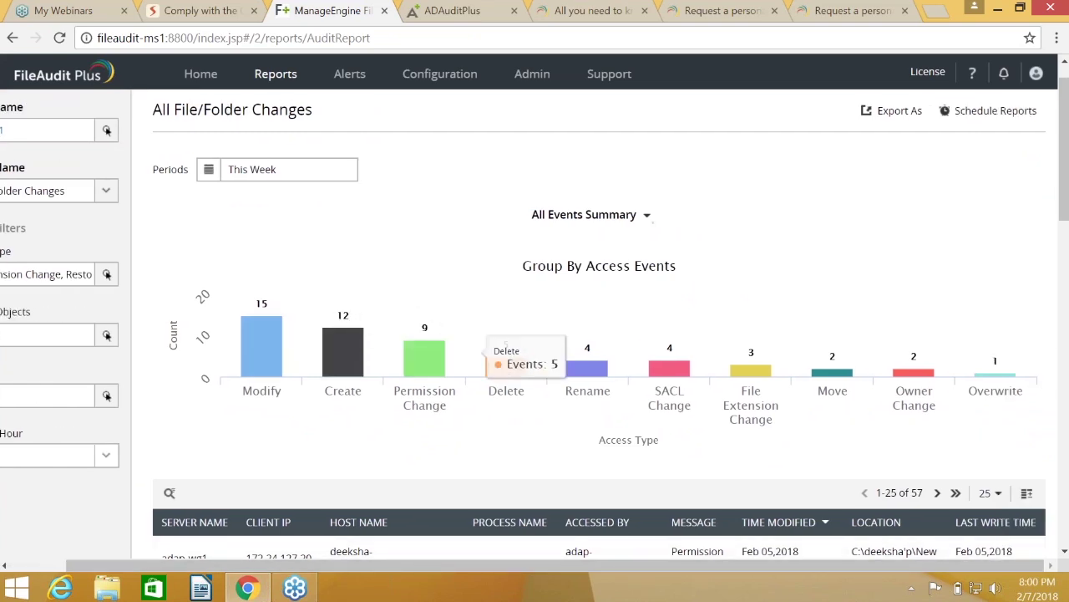
mouse_move(585, 361)
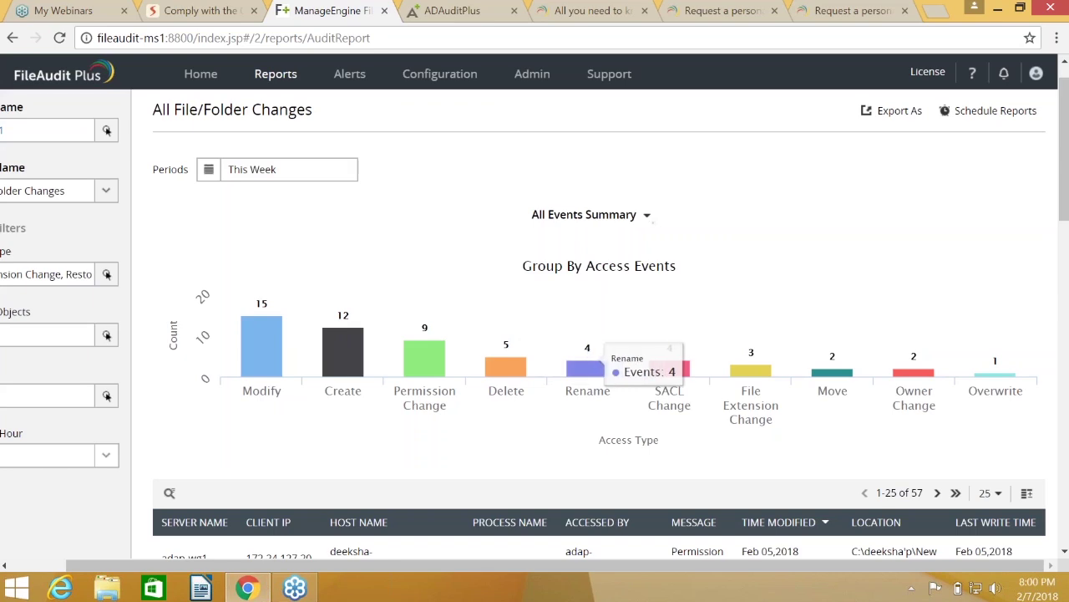
mouse_move(749, 371)
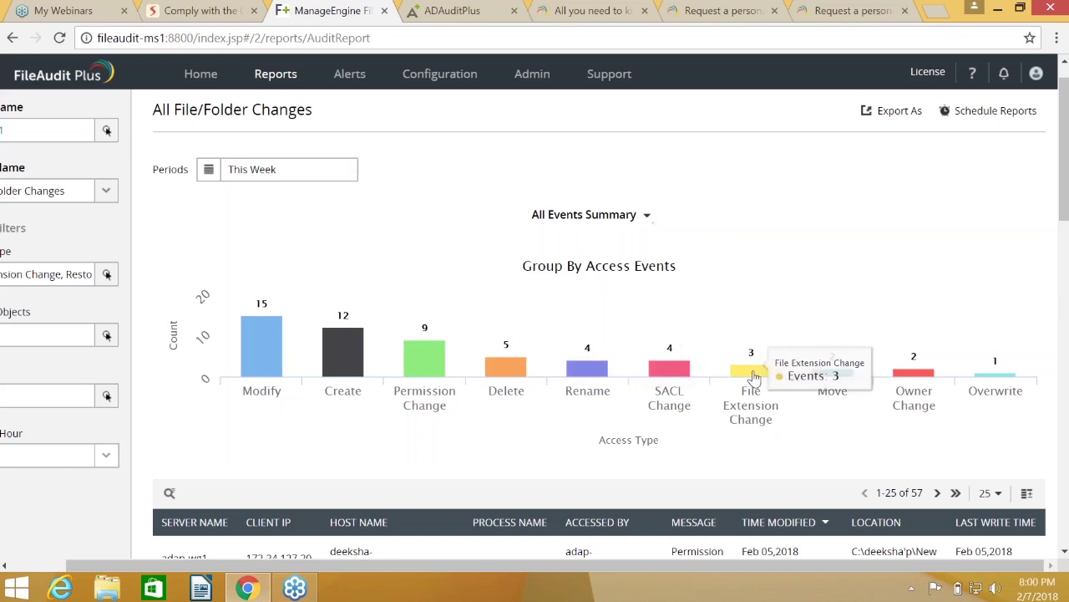
mouse_move(838, 378)
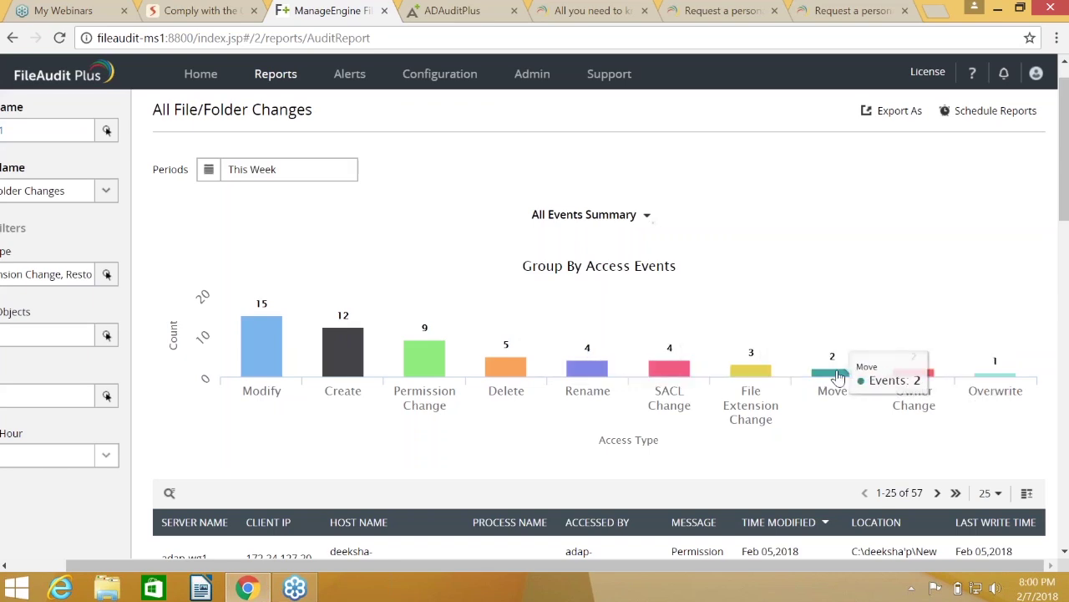
mouse_move(918, 376)
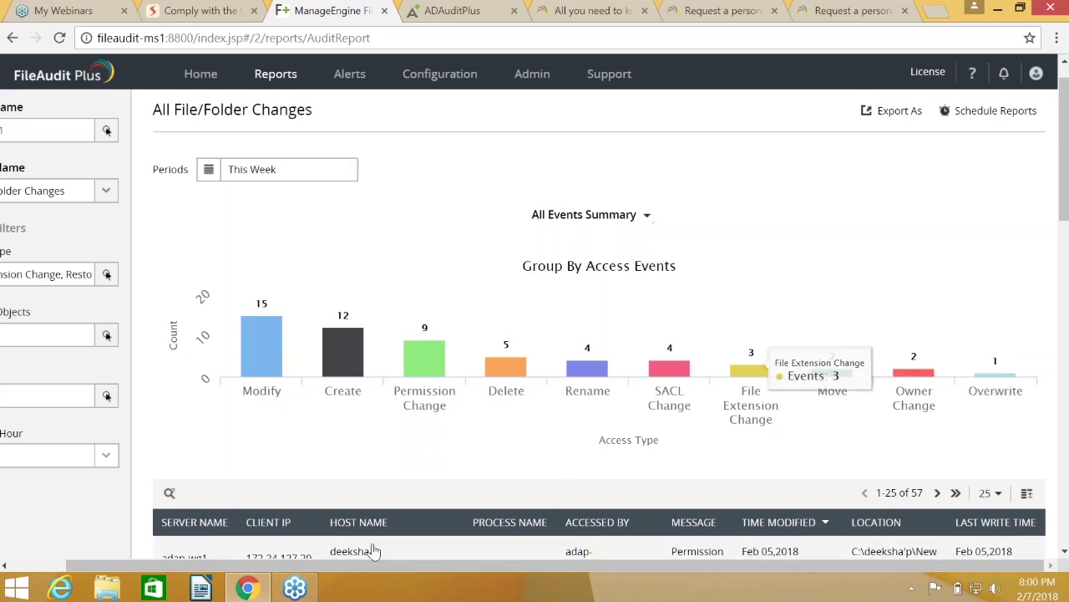
scroll(375, 552, "down", 1)
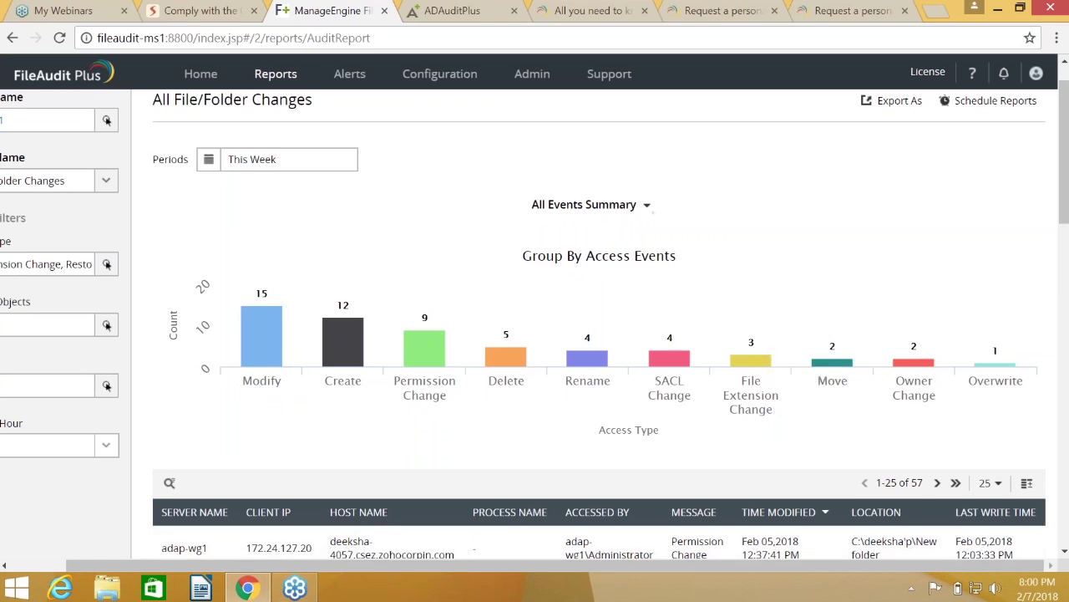
left_click_drag(325, 571, 59, 513)
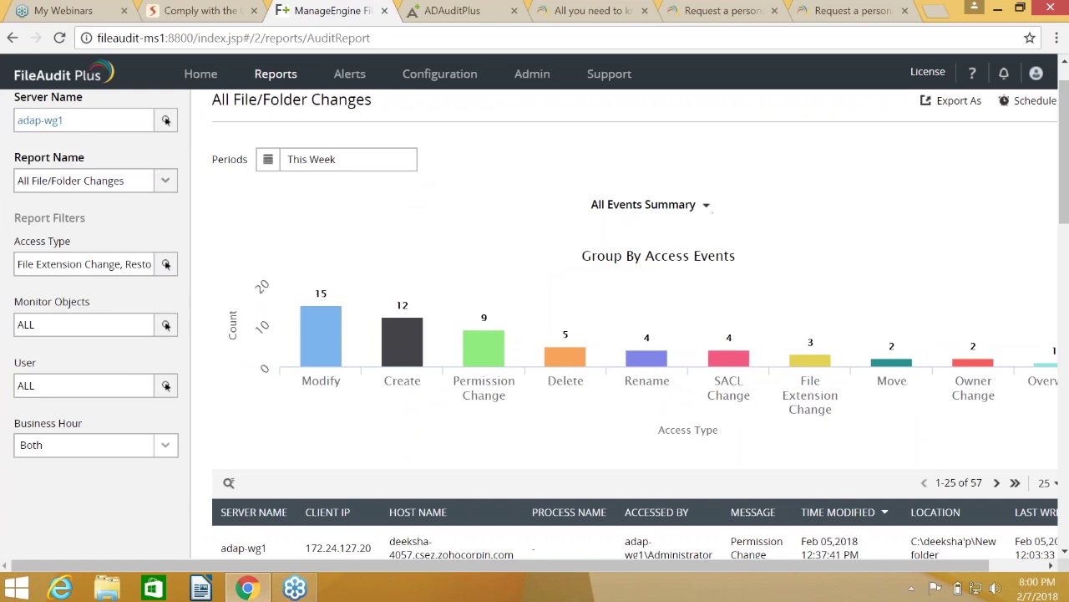
Review the available reports and custom report views, and try to open the Access Type filter selection
left_click(170, 189)
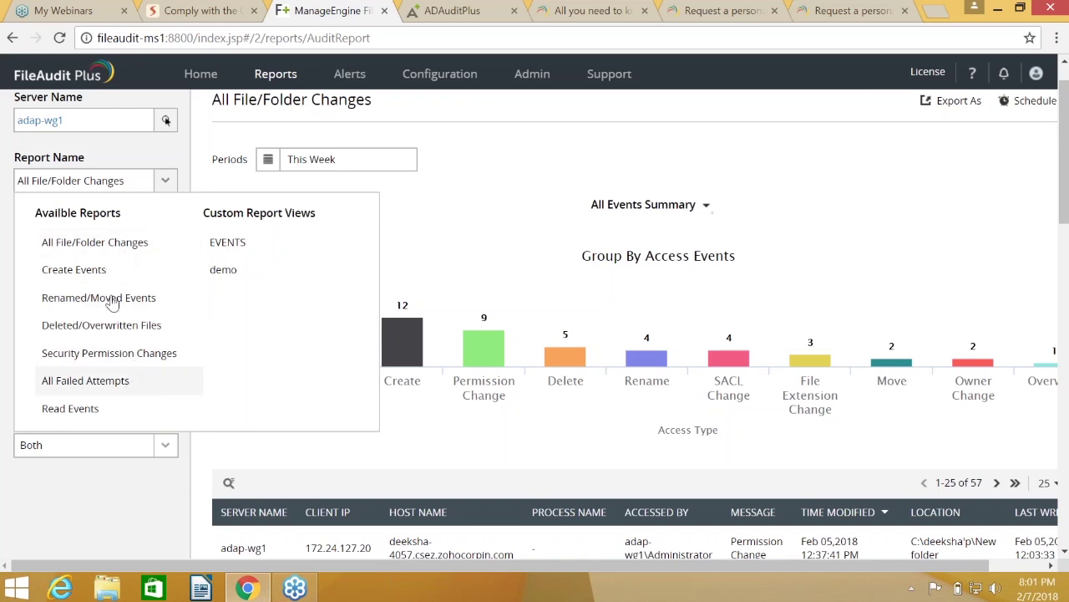
left_click(150, 469)
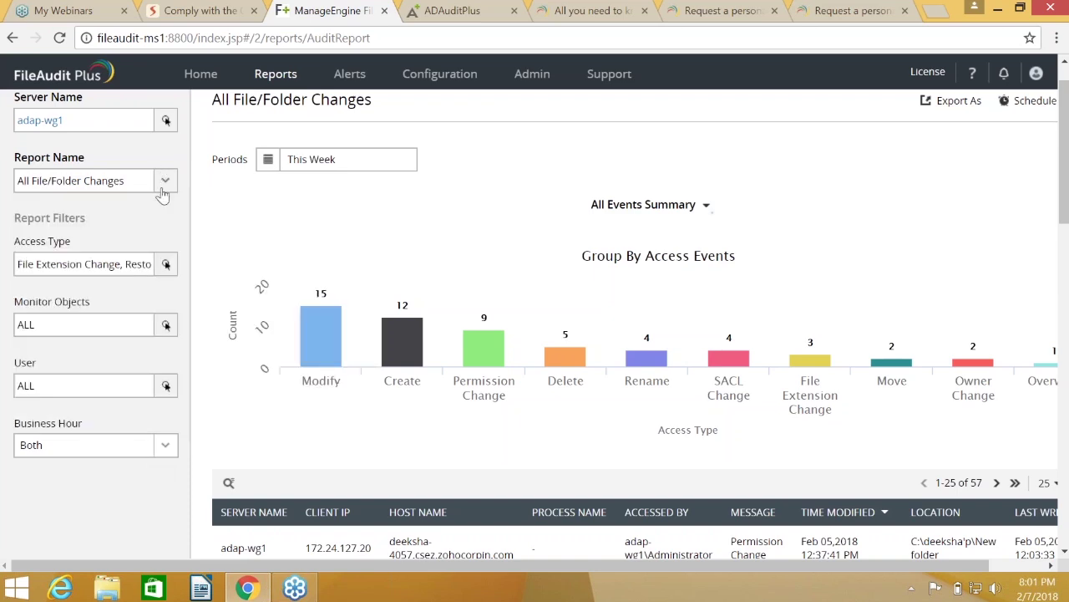
left_click(166, 264)
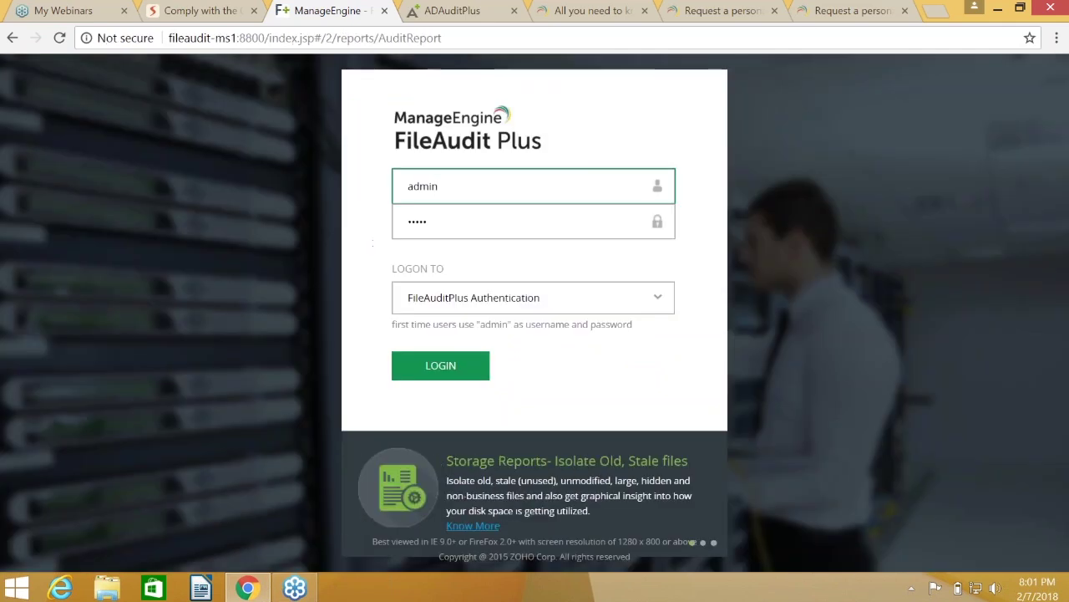
Log back in to FileAudit Plus with the prefilled credentials and reopen the Access Audit reports
left_click(445, 367)
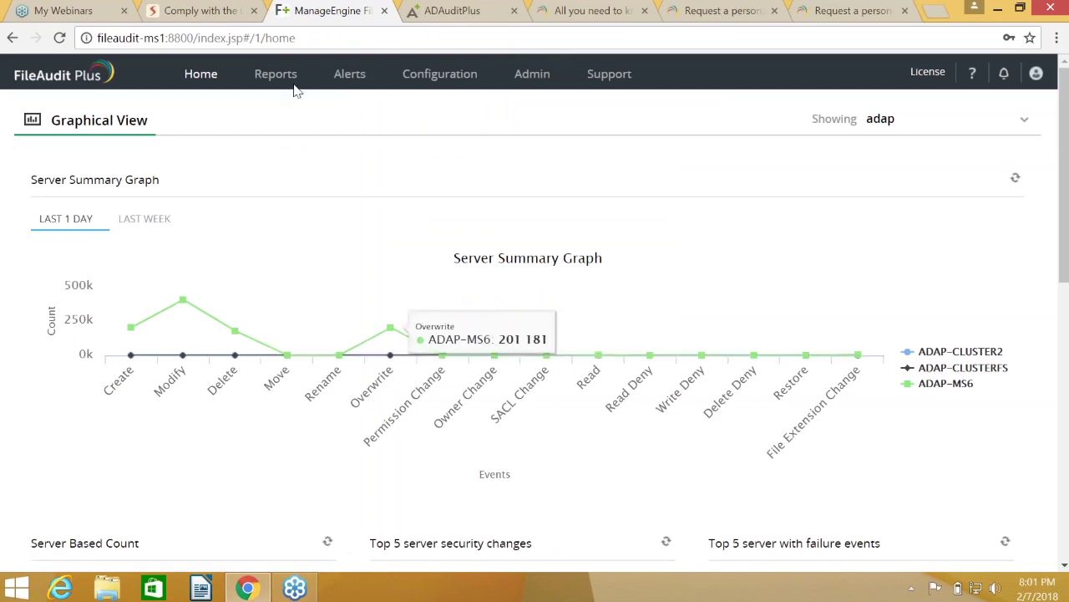
left_click(276, 75)
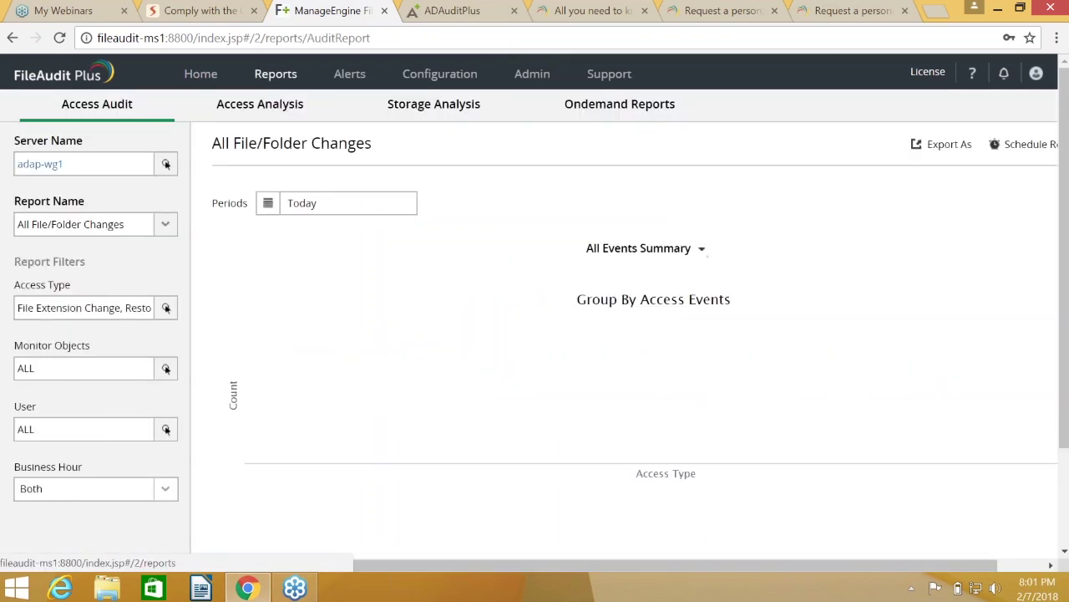
Review the choices offered by the Monitor Objects, User and Business Hour report filters without changing them
left_click(93, 322)
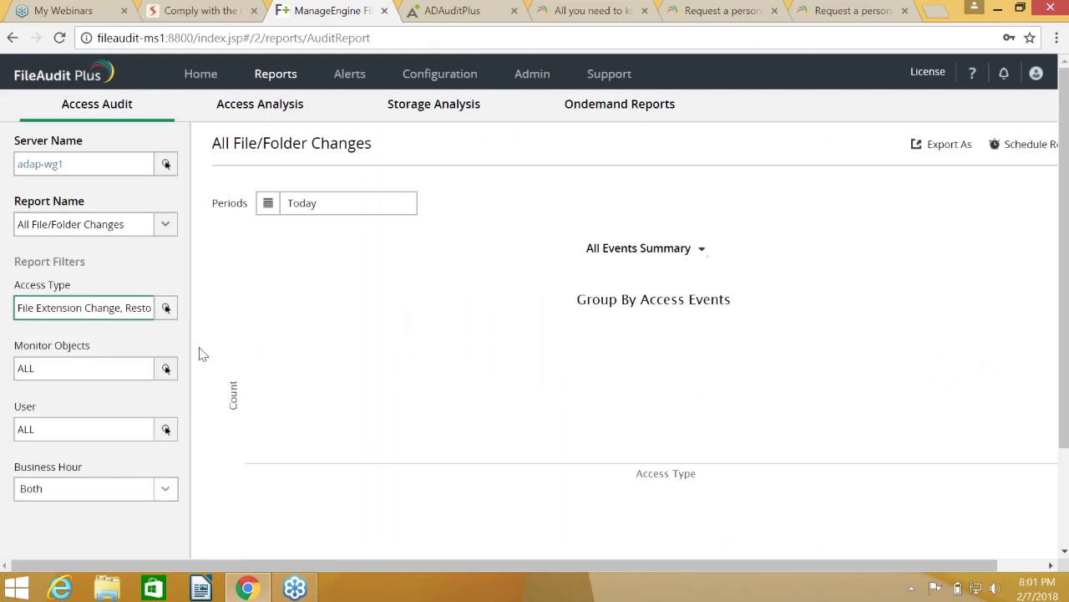
left_click(167, 368)
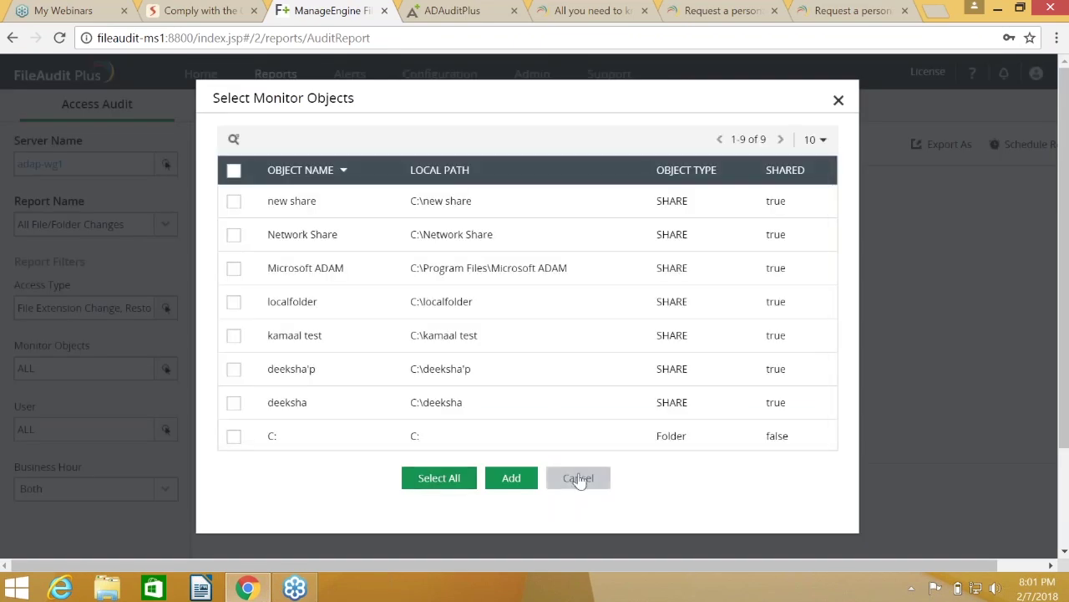
left_click(578, 478)
left_click(166, 428)
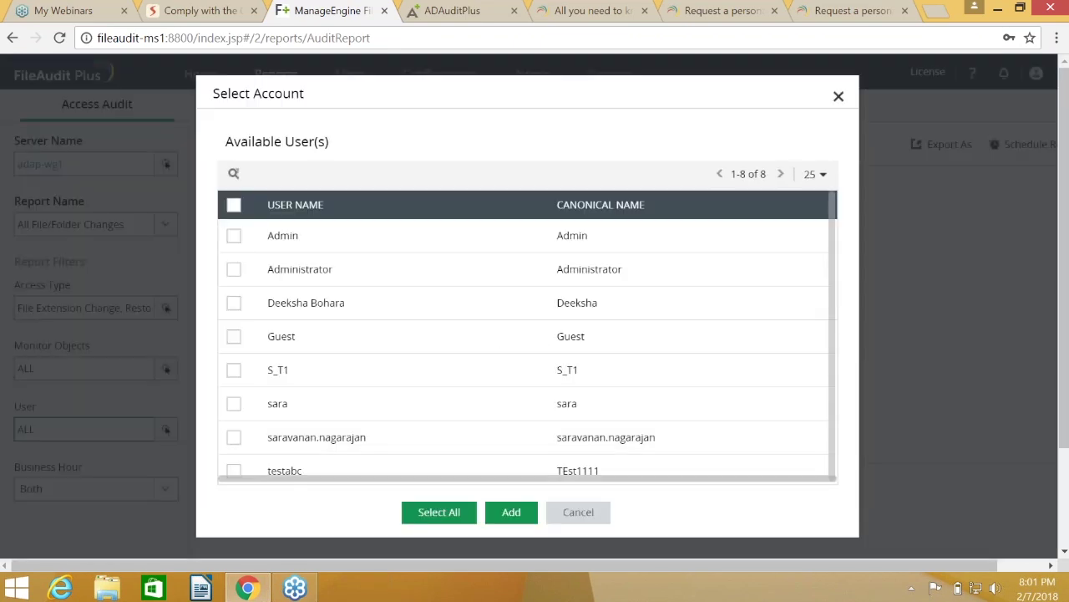
left_click(577, 511)
left_click(143, 495)
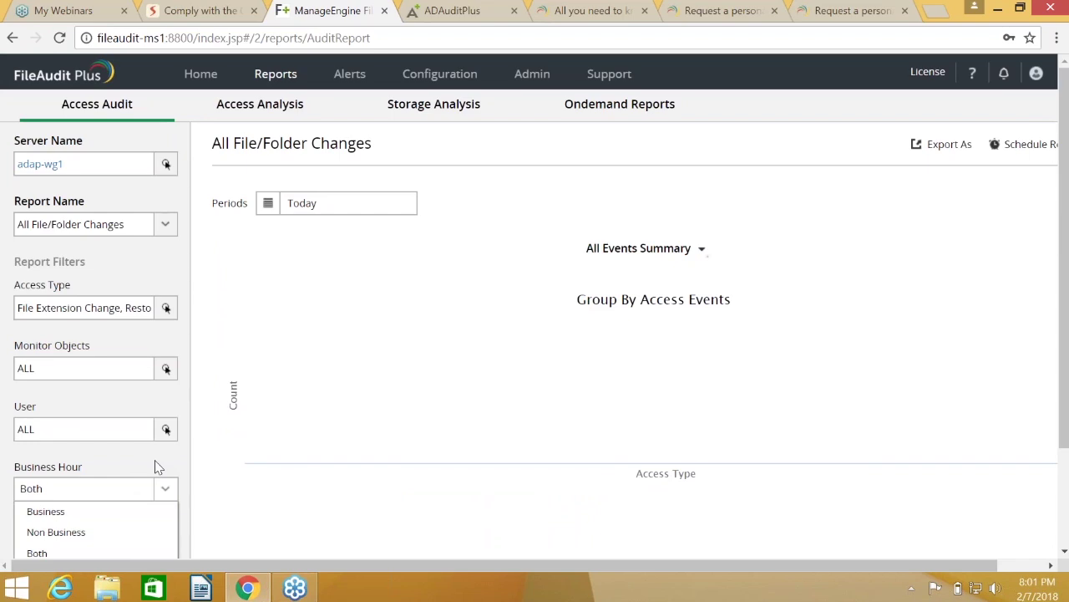
left_click(247, 388)
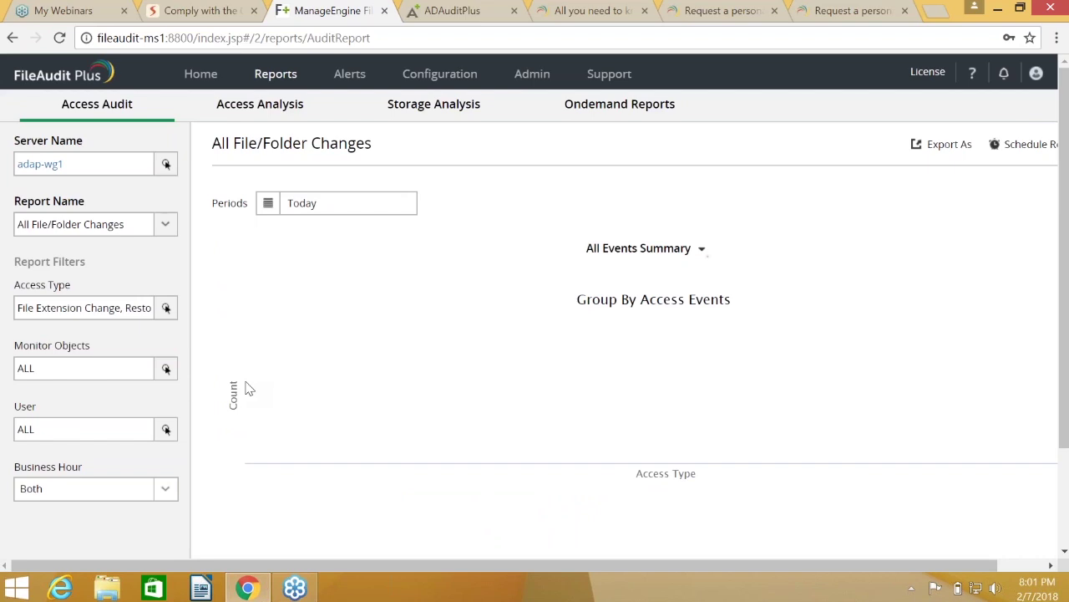
Set the All File/Folder Changes report period to Last 30 Days and view the resulting chart and event table
left_click(290, 205)
left_click(373, 299)
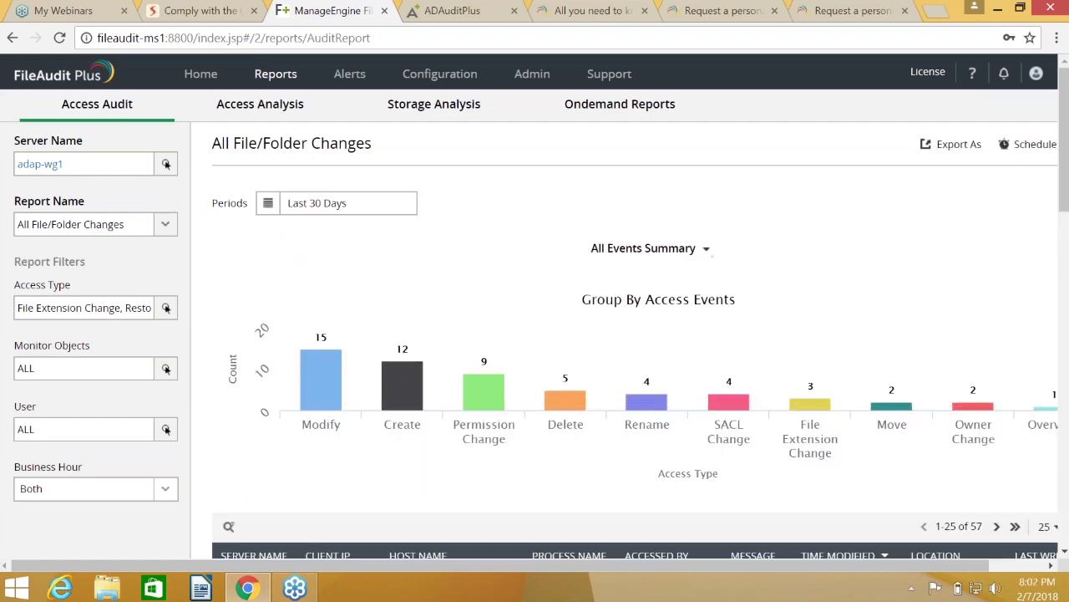
left_click(1064, 552)
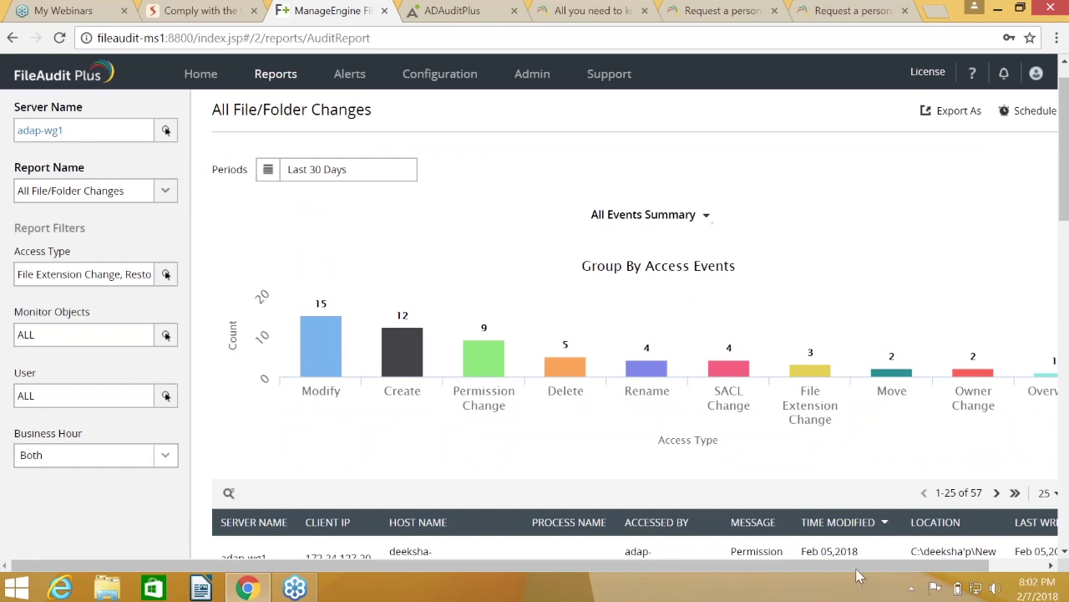
scroll(803, 462, "right", 1)
scroll(777, 450, "left", 1)
Open the Alerts page for the adap-wg1 server
left_click(349, 74)
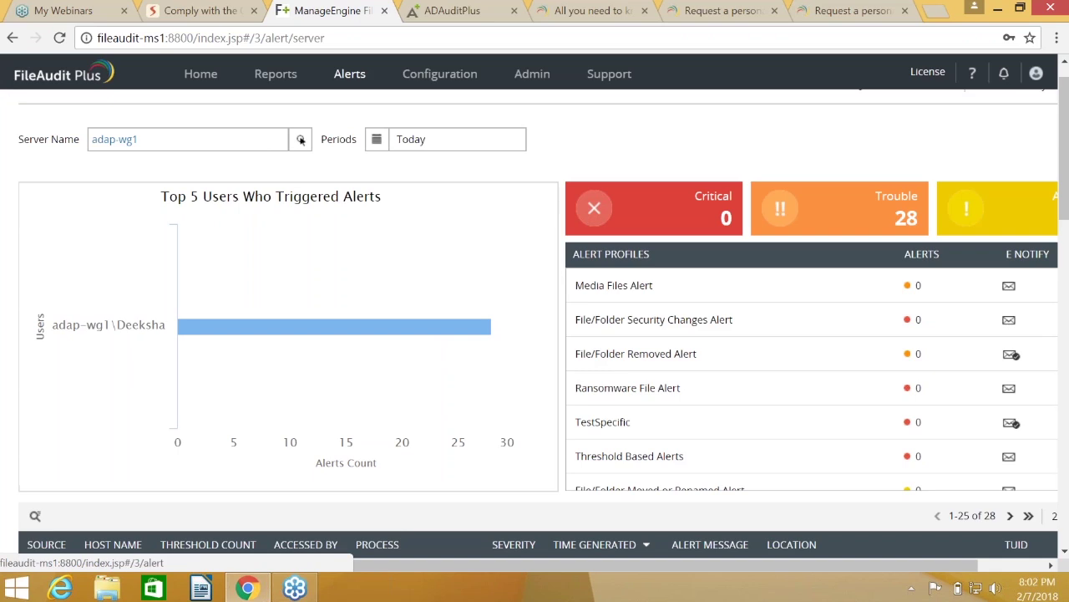
Look through the open GDPR information page, the FileAudit Plus demo request page and the GDPR presentation
left_click(605, 10)
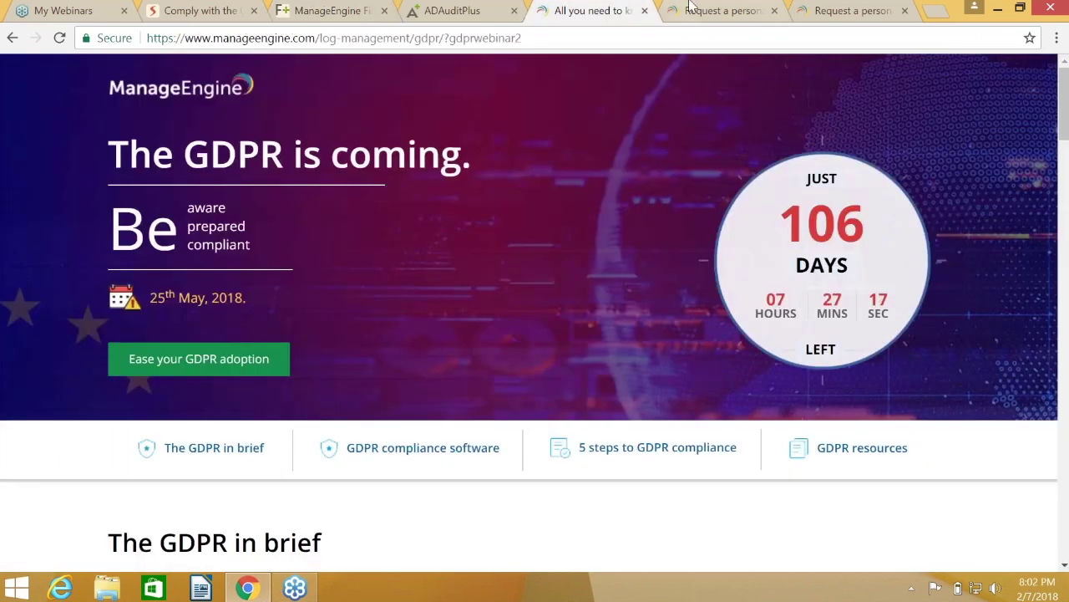
left_click(718, 10)
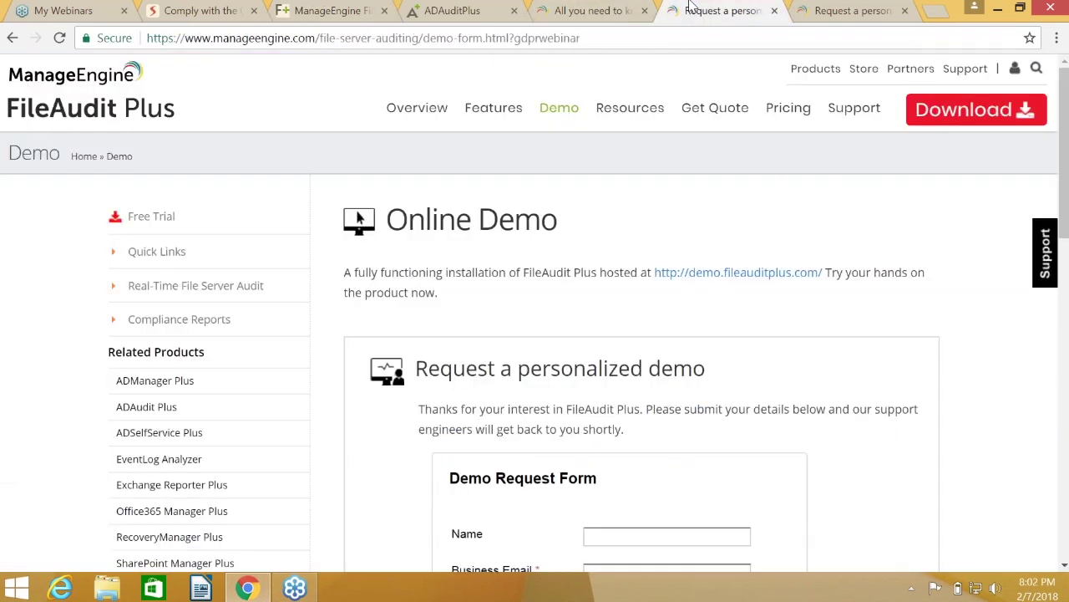
left_click(665, 37)
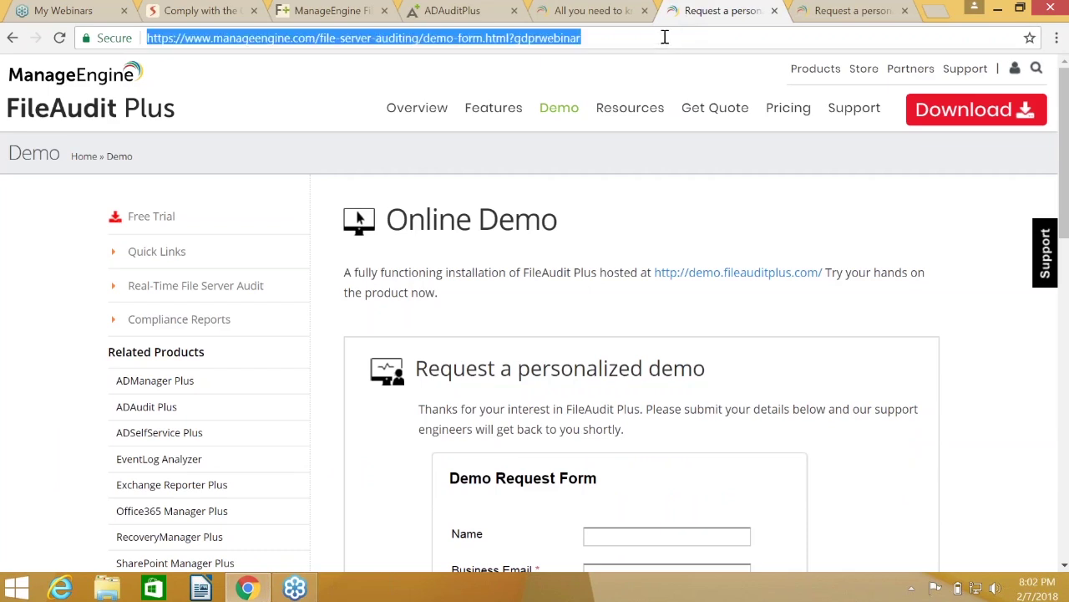
left_click(1055, 38)
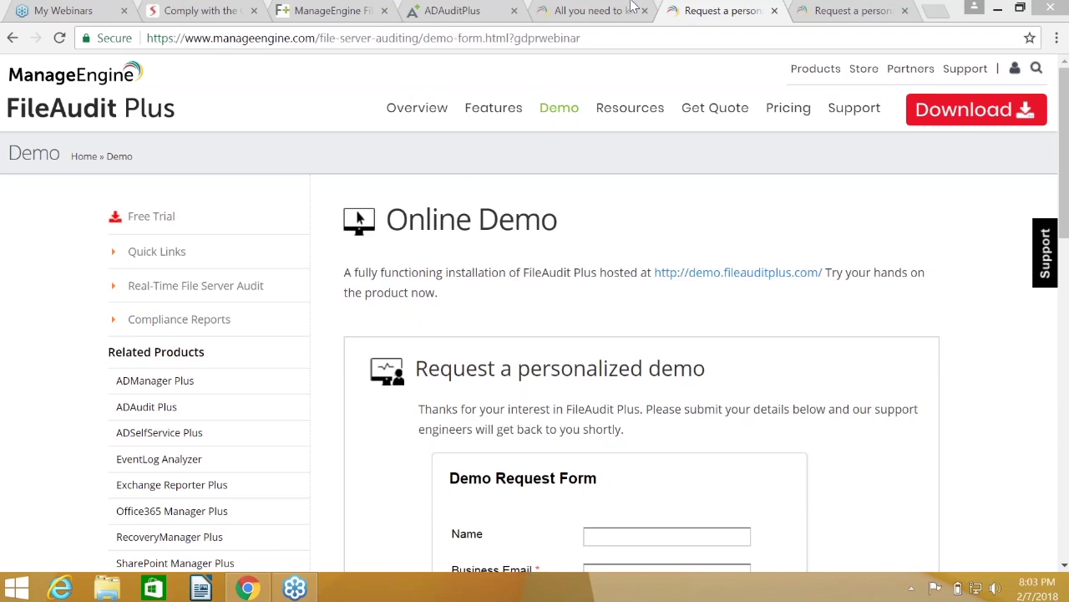
left_click(220, 8)
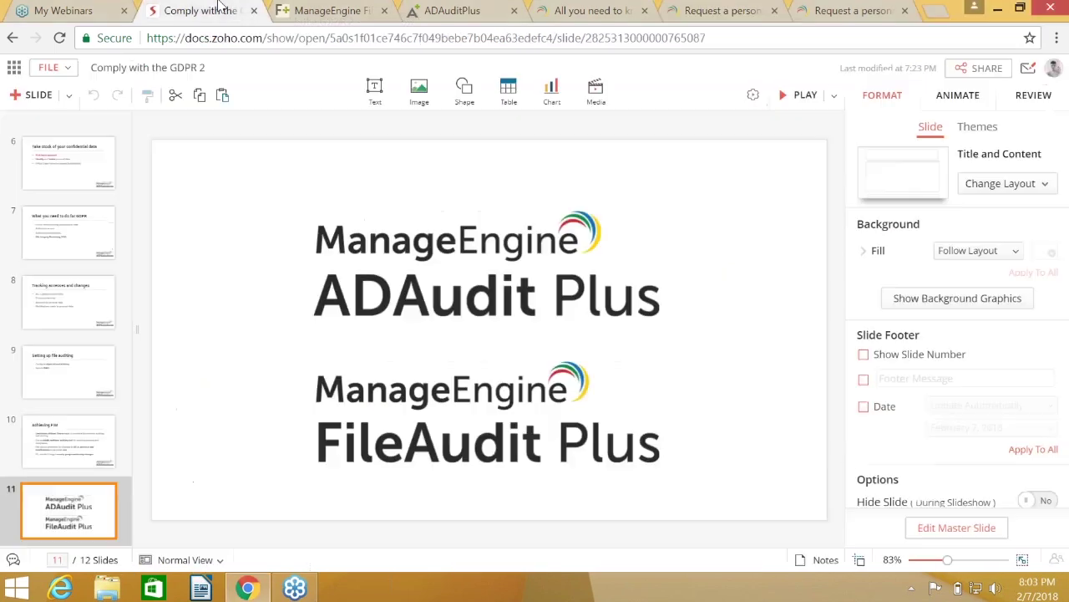
Return to the FileAudit Plus alerts and review the top users chart, severity totals and alert profiles
left_click(290, 8)
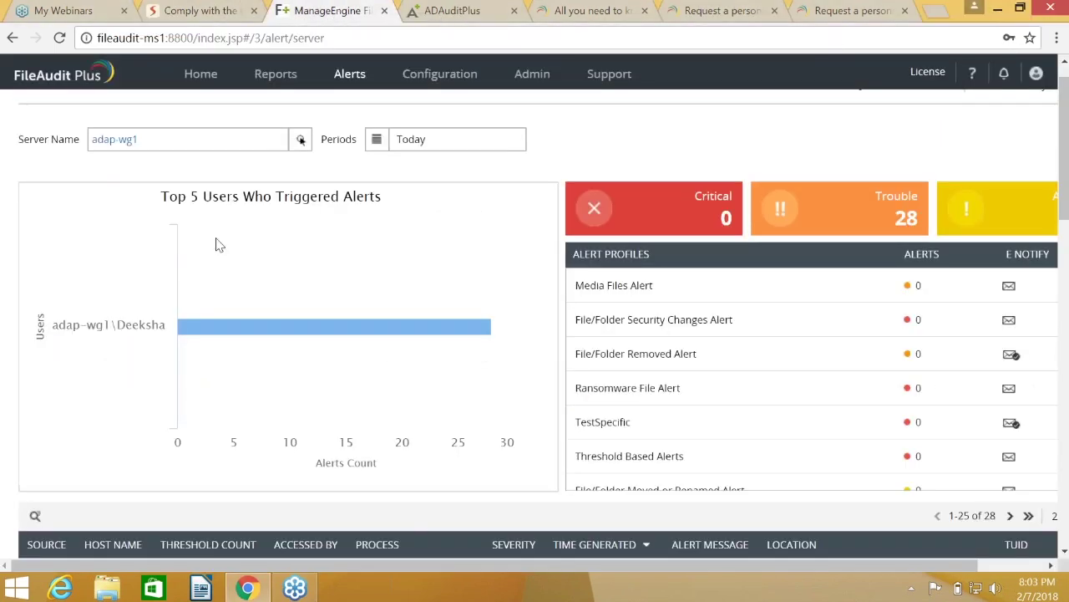
left_click_drag(377, 566, 237, 590)
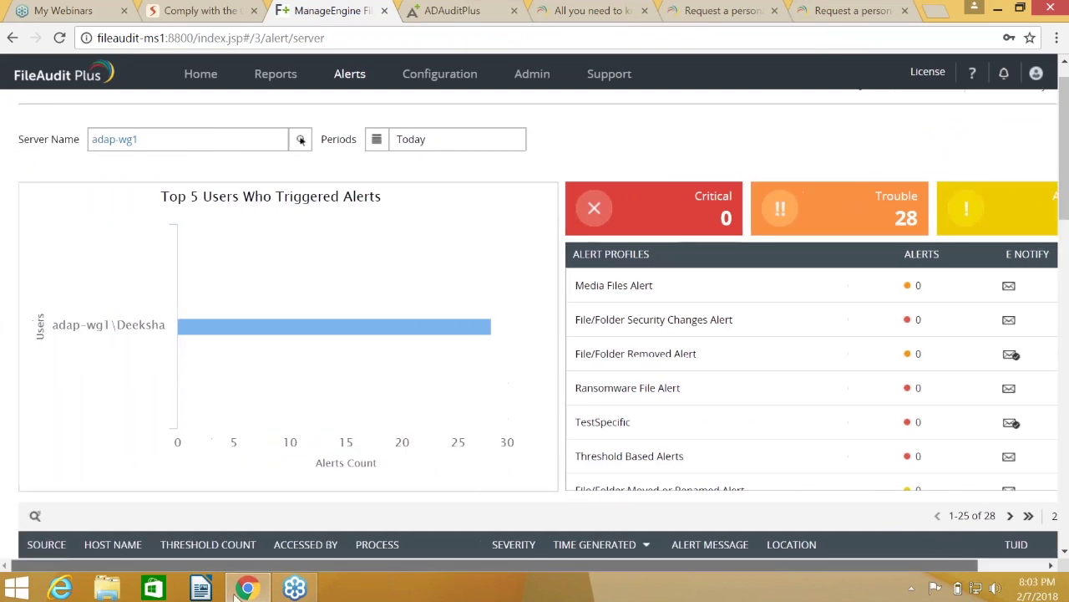
left_click(1019, 567)
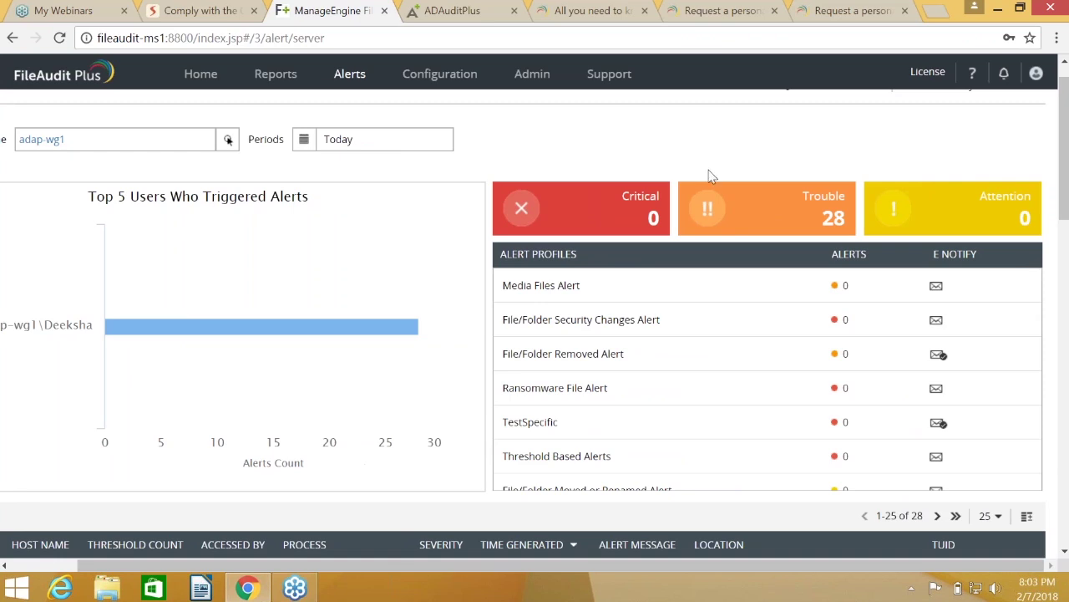
scroll(707, 140, "up", 1)
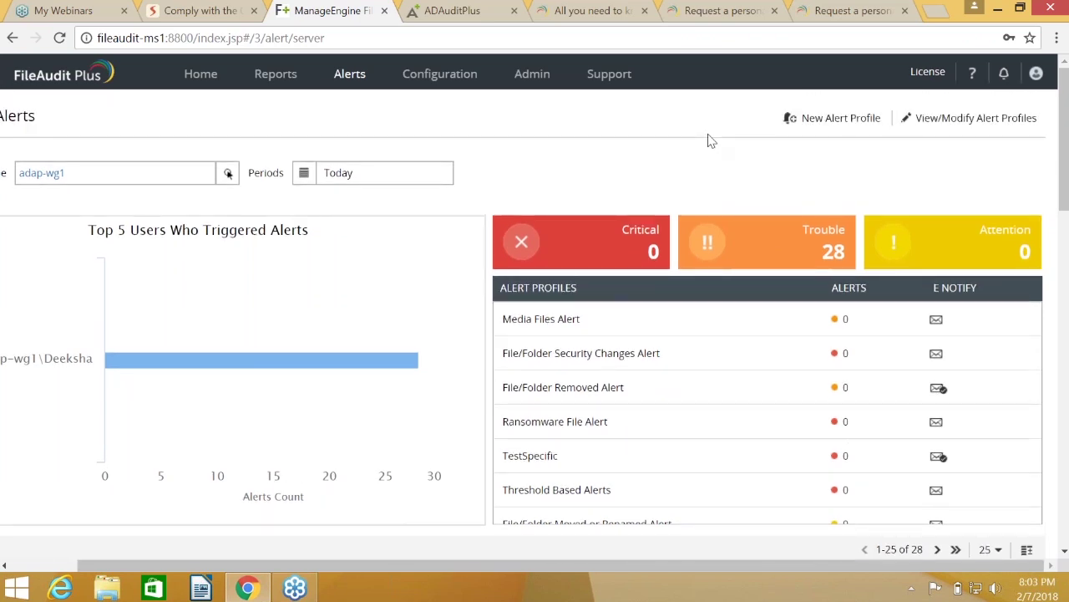
Start a new alert profile for adap-wg1 and bring its configuration fields into view
left_click(849, 118)
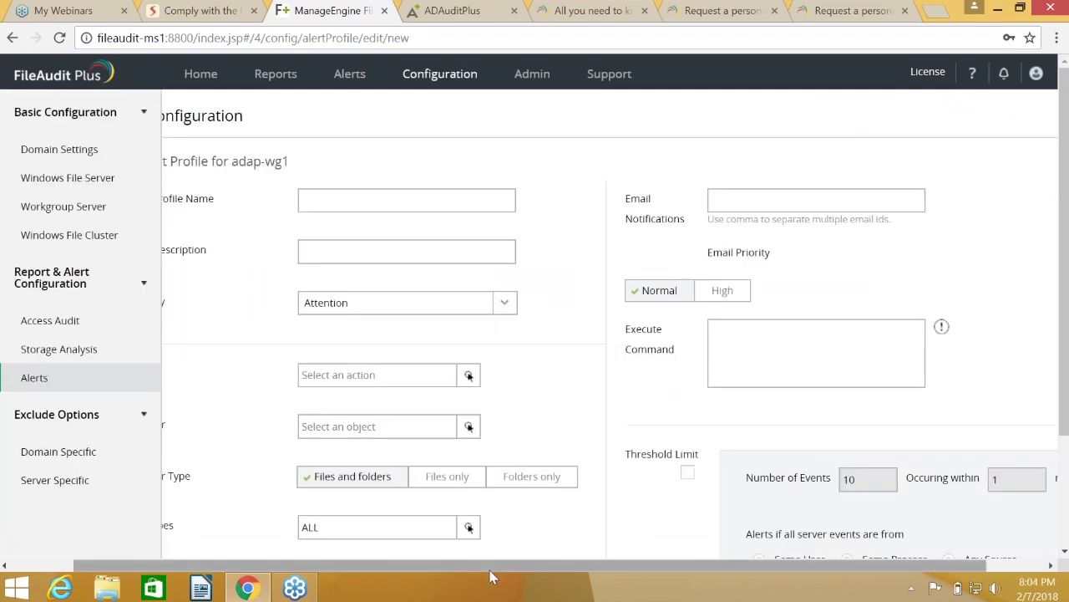
left_click_drag(381, 565, 317, 566)
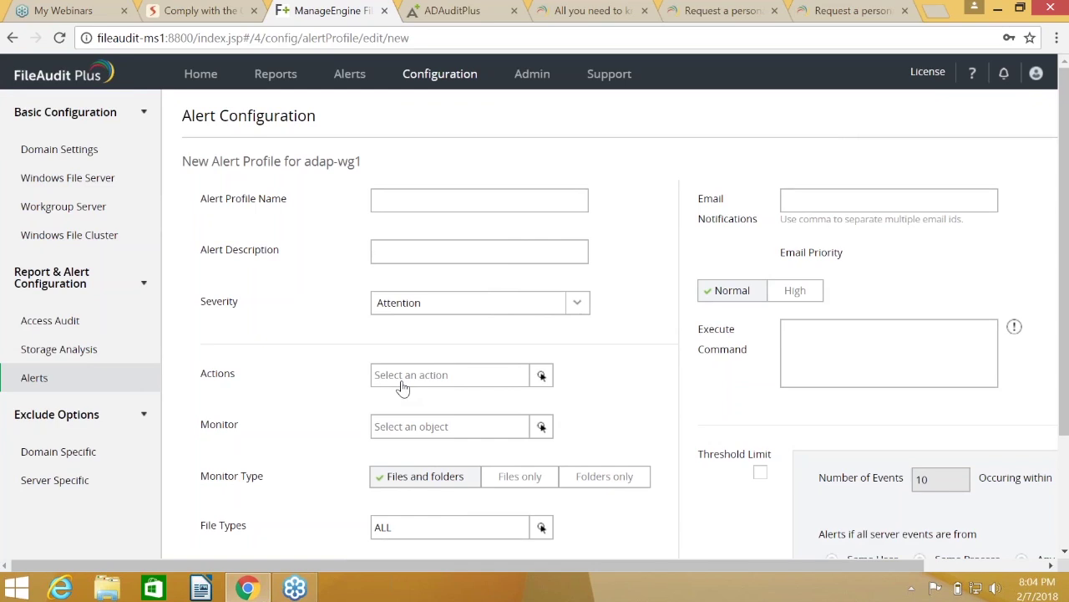
left_click_drag(1060, 335, 1052, 372)
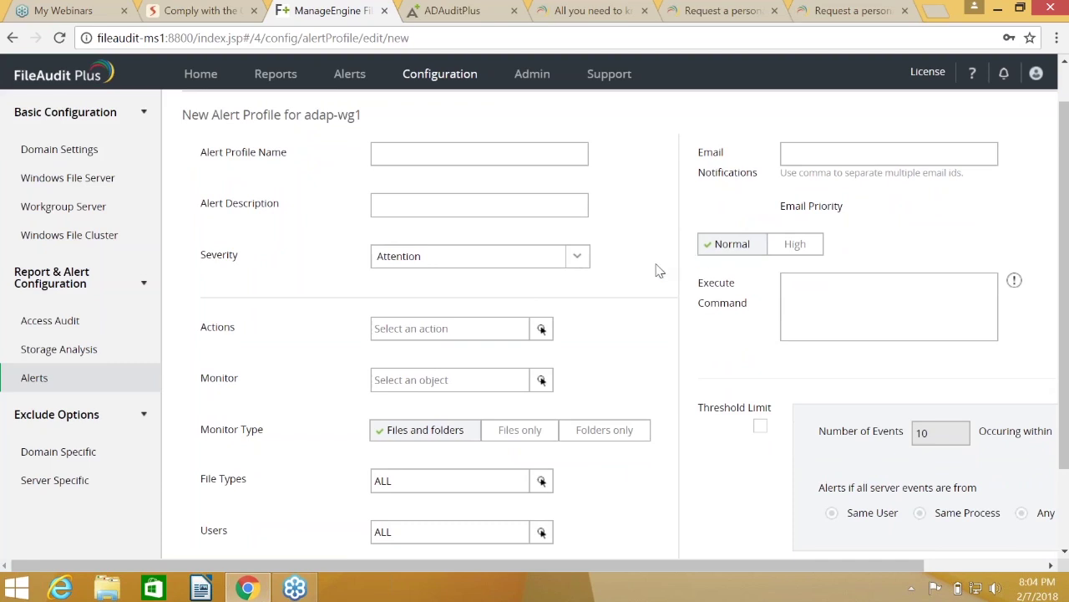
Look through the action types selectable for the alert profile without adding any, and view the profile's threshold limit settings
left_click(518, 326)
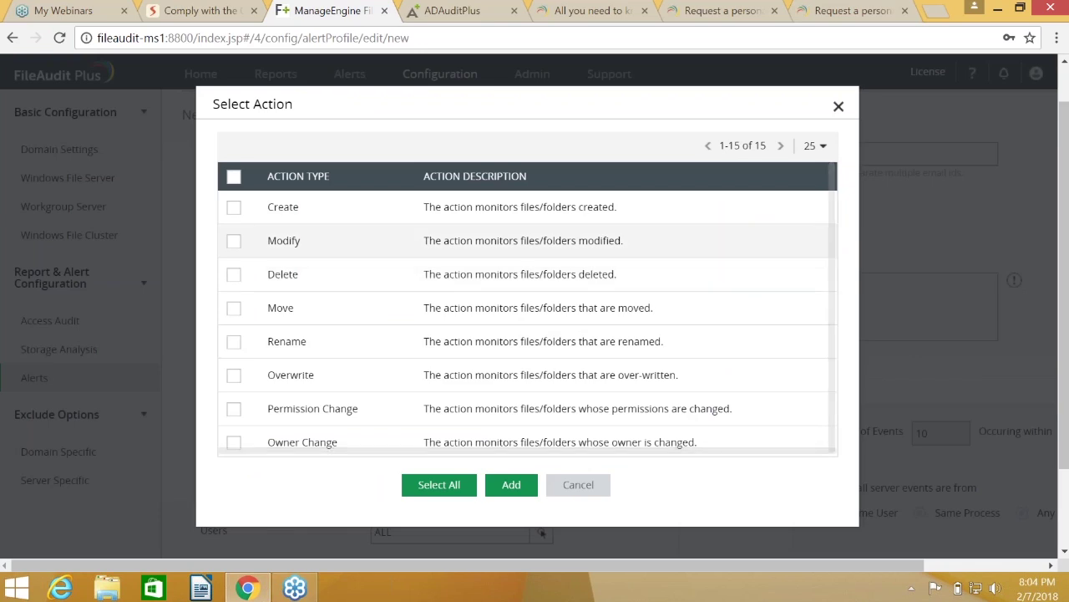
scroll(834, 249, "down", 1)
scroll(833, 248, "up", 1)
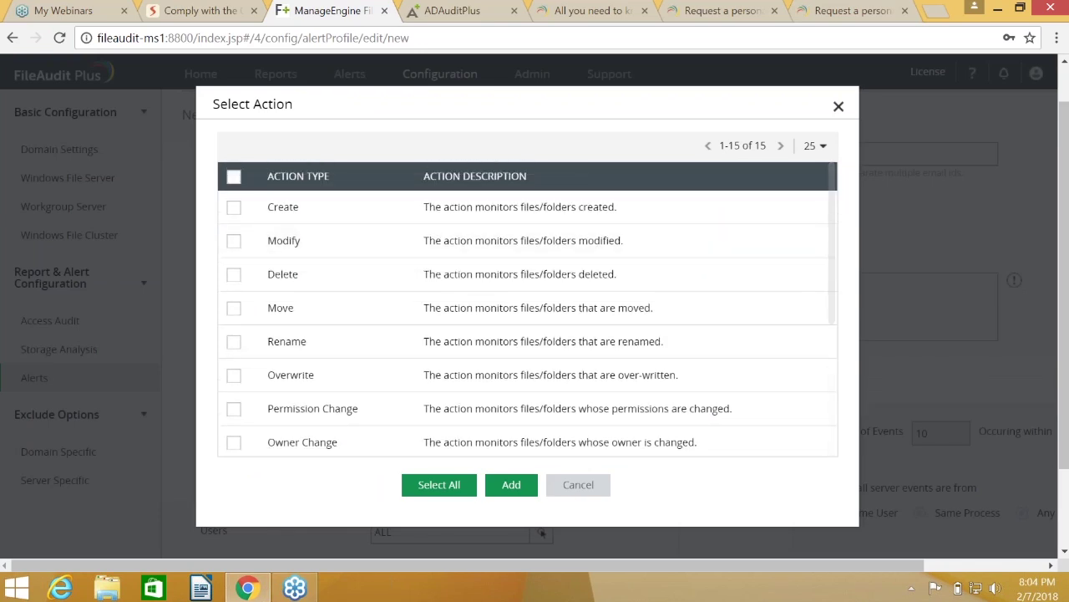
left_click_drag(836, 329, 808, 379)
scroll(807, 379, "down", 3)
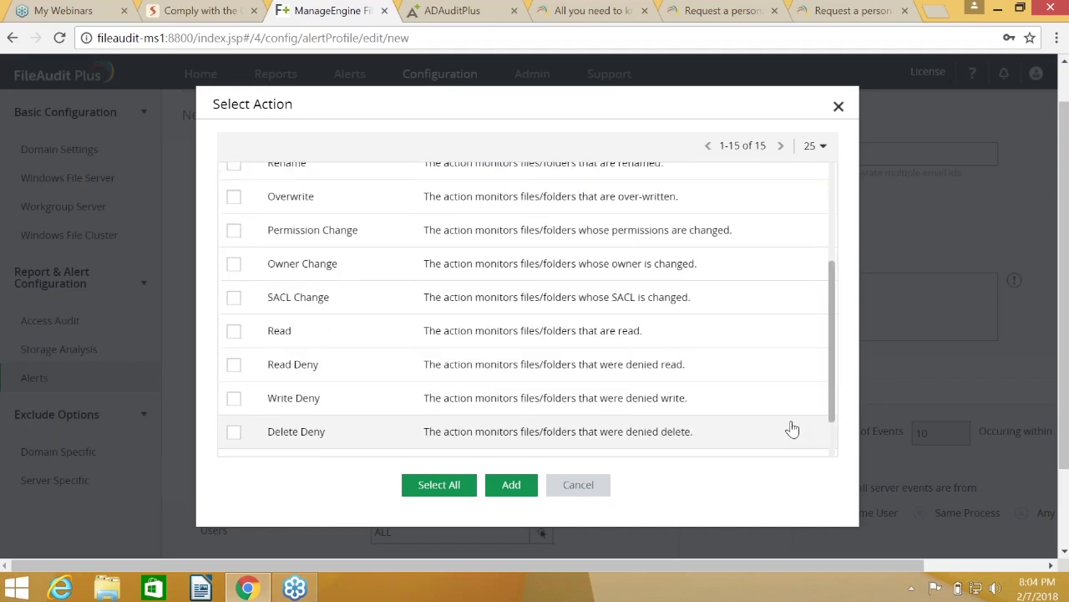
scroll(781, 445, "down", 1)
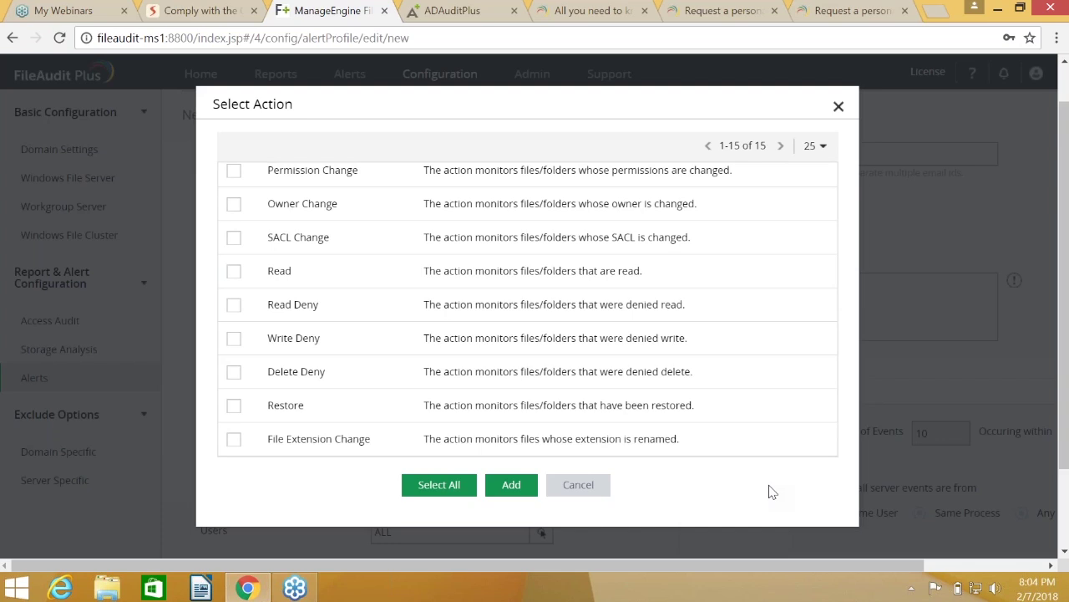
left_click(575, 499)
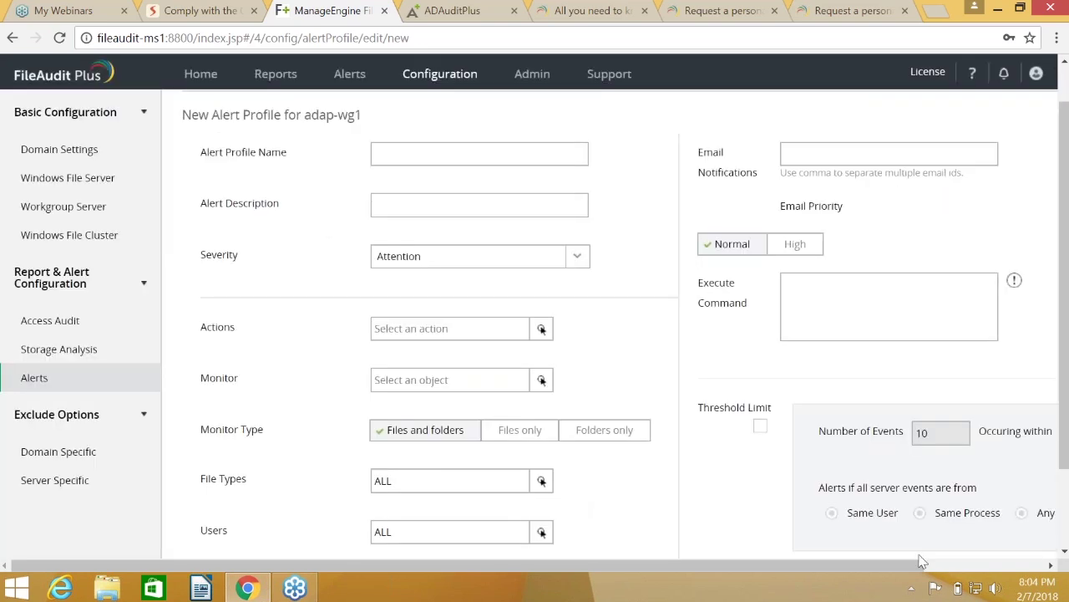
left_click_drag(922, 565, 1042, 565)
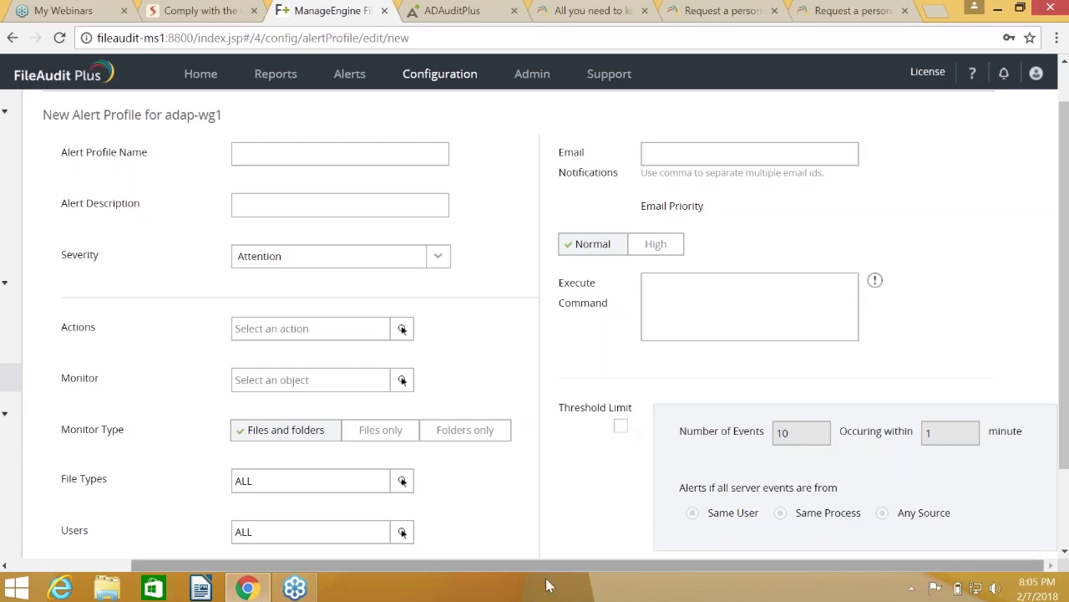
scroll(236, 518, "left", 3)
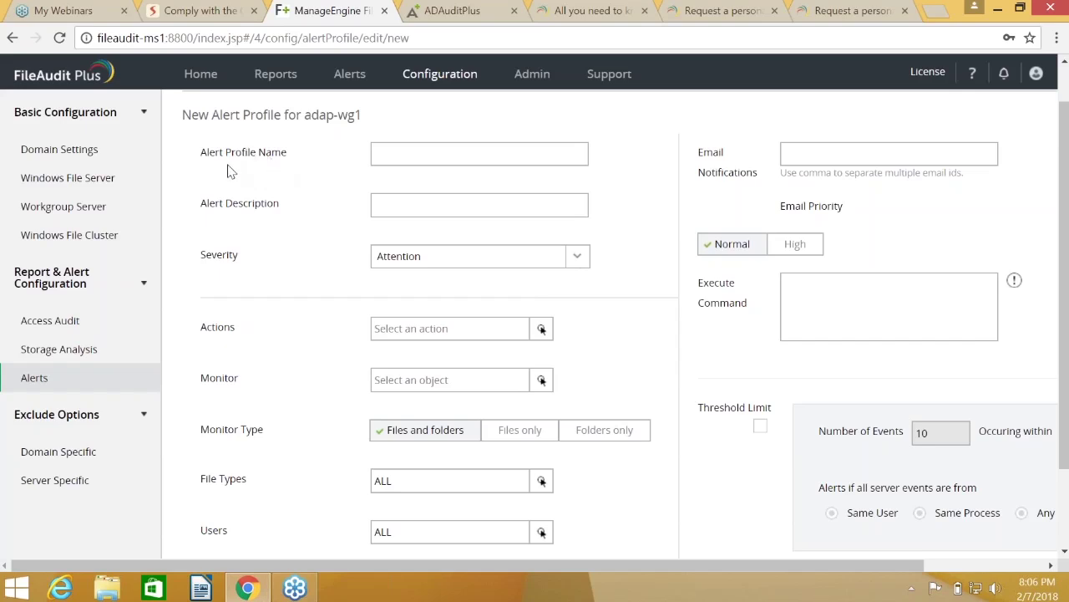
Switch to ADAudit Plus and look through the home dashboard's logon and account charts, recent alerts and report shortcuts
left_click(467, 5)
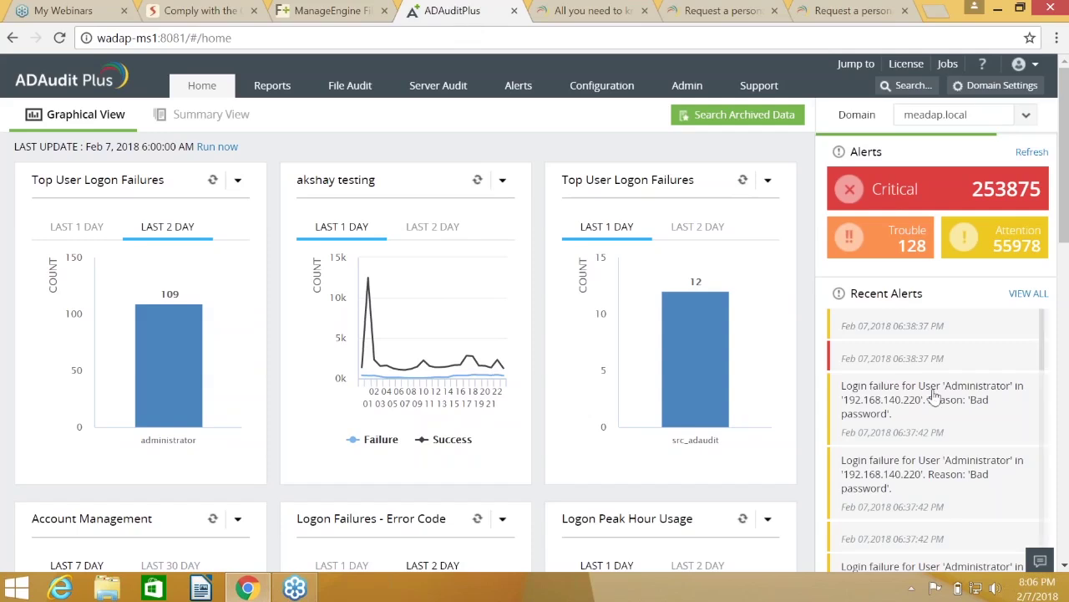
scroll(931, 397, "down", 1)
scroll(931, 398, "down", 6)
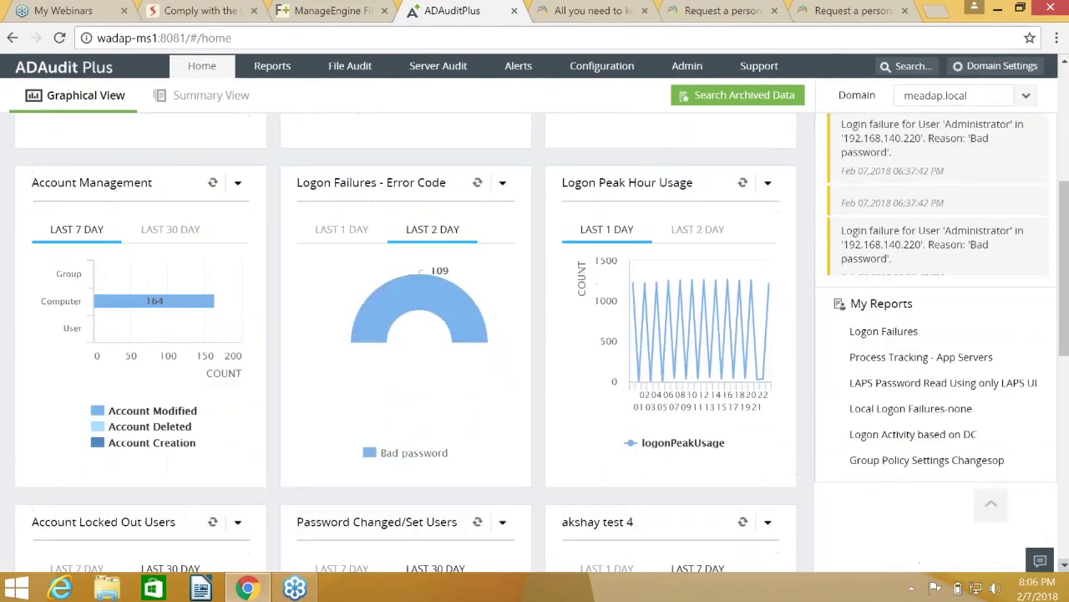
scroll(535, 334, "down", 2)
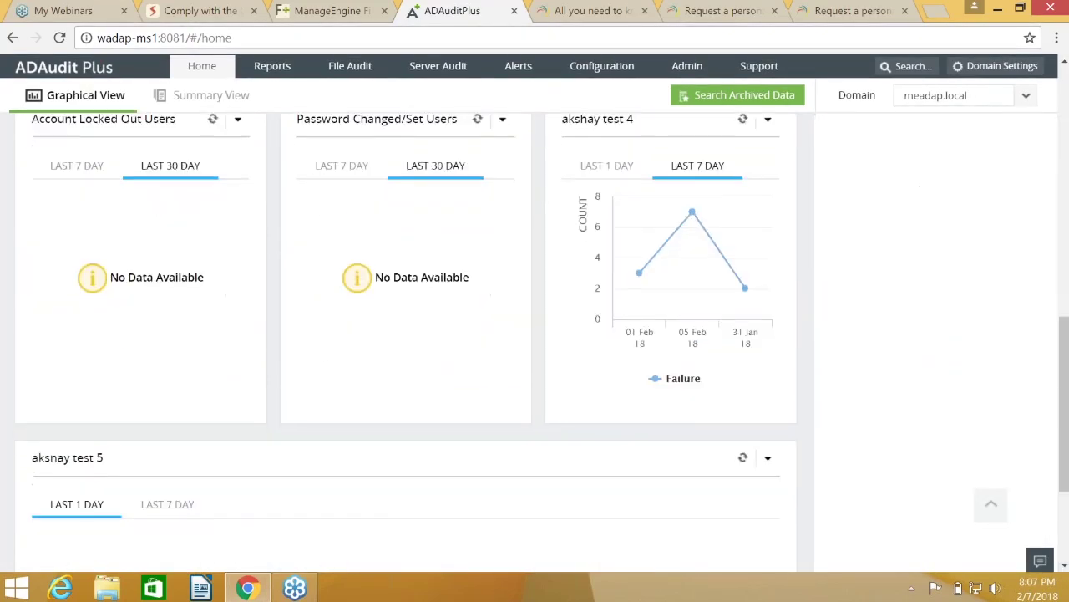
scroll(534, 334, "up", 2)
scroll(534, 334, "up", 3)
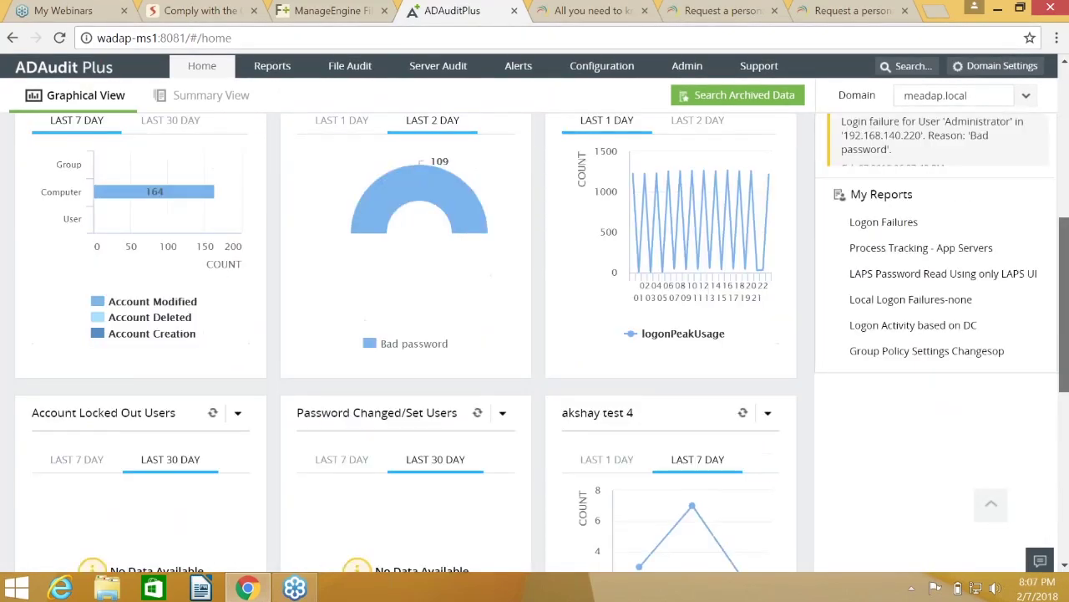
scroll(534, 334, "up", 2)
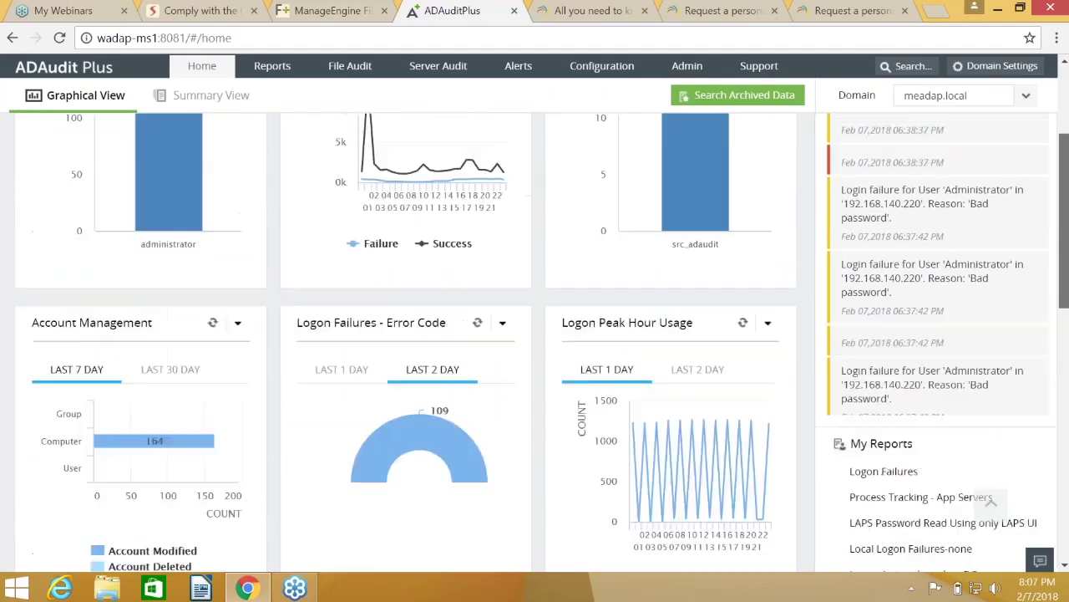
scroll(535, 334, "up", 1)
scroll(559, 243, "up", 2)
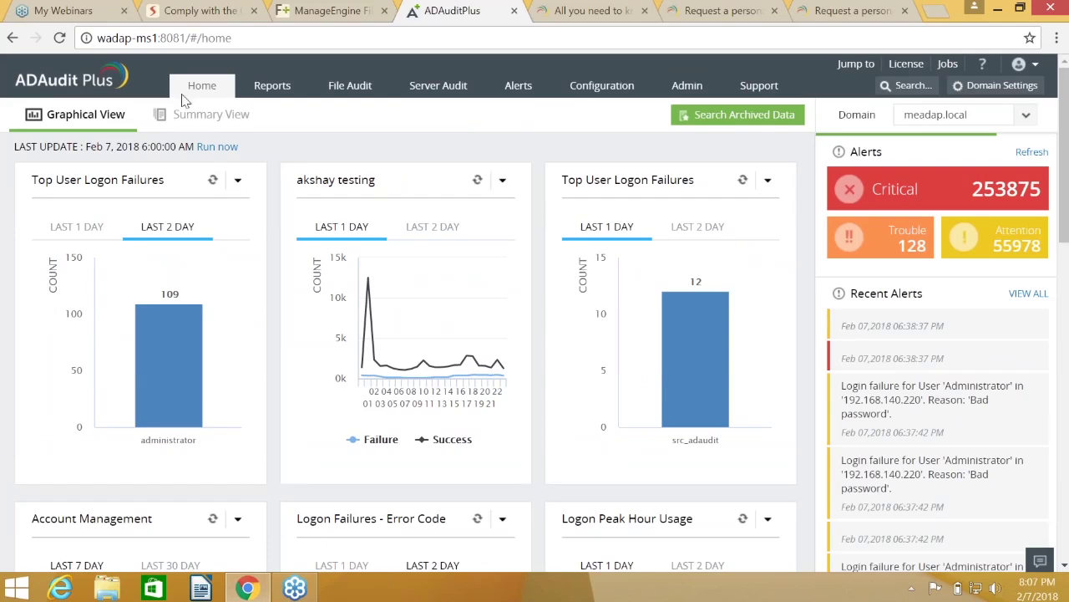
Look through the Active Directory report categories with Local Logon-Logoff collapsed, and open the page of active alerts
left_click(273, 92)
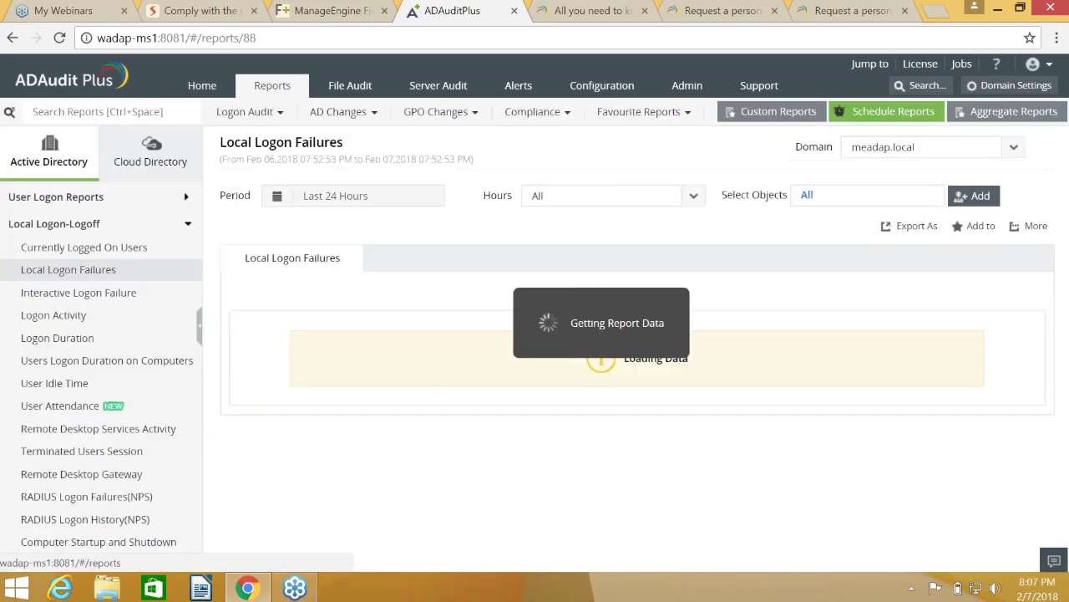
left_click(33, 224)
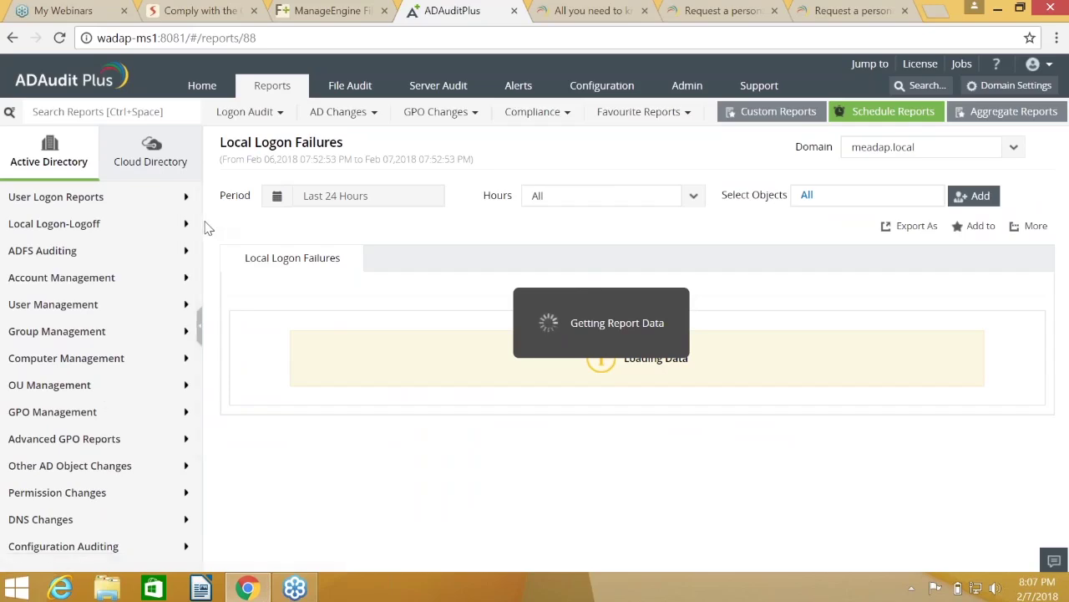
left_click_drag(200, 232, 200, 327)
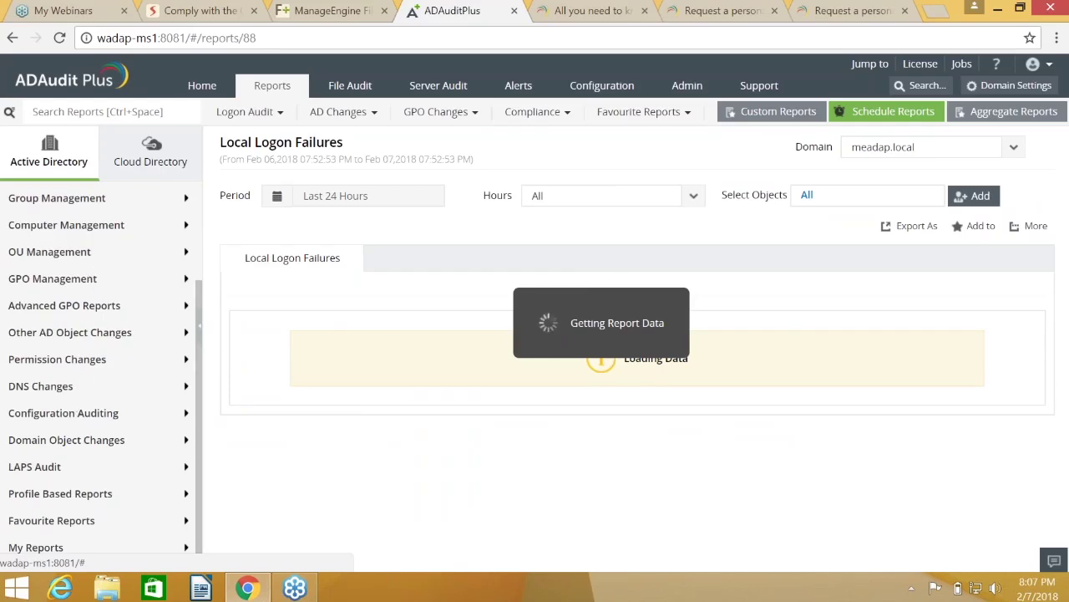
left_click_drag(201, 429, 179, 280)
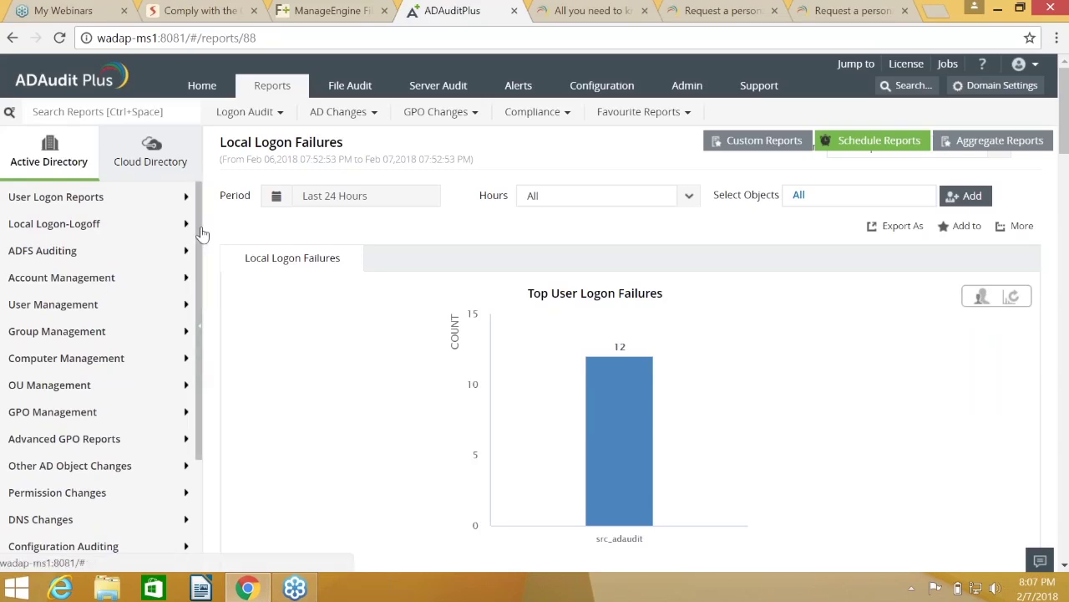
left_click(517, 87)
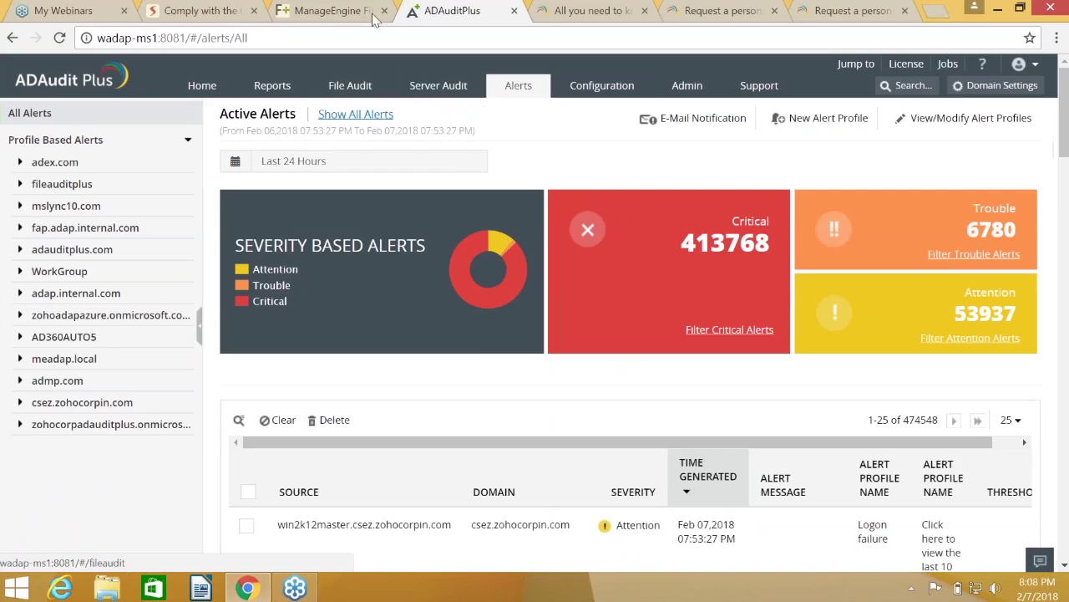
Switch to the Comply with the GDPR 2 presentation and play the slideshow from the closing thank-you slide
left_click(236, 9)
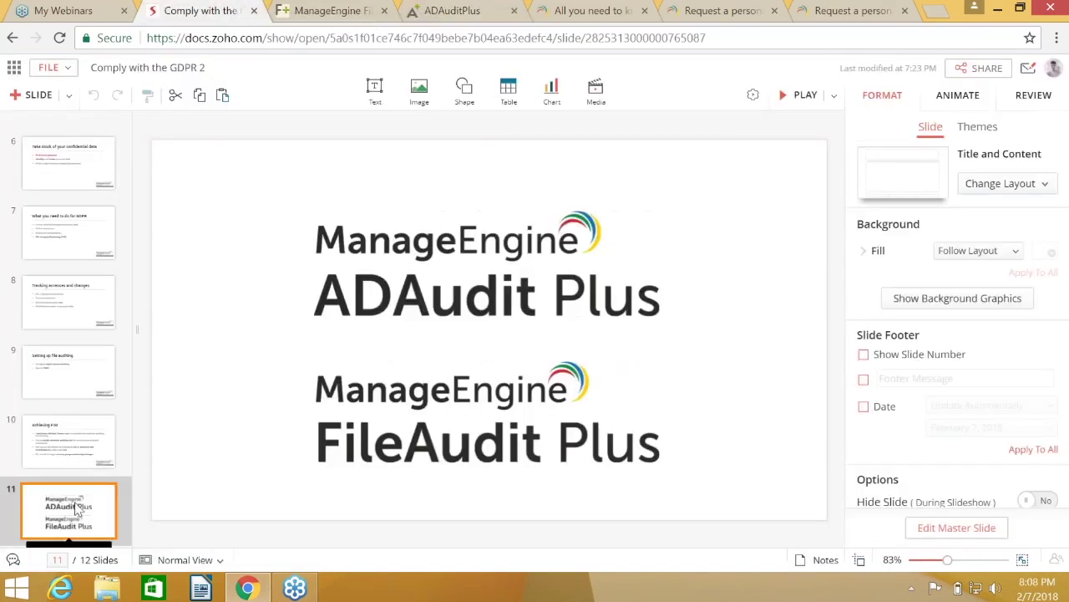
key("Down")
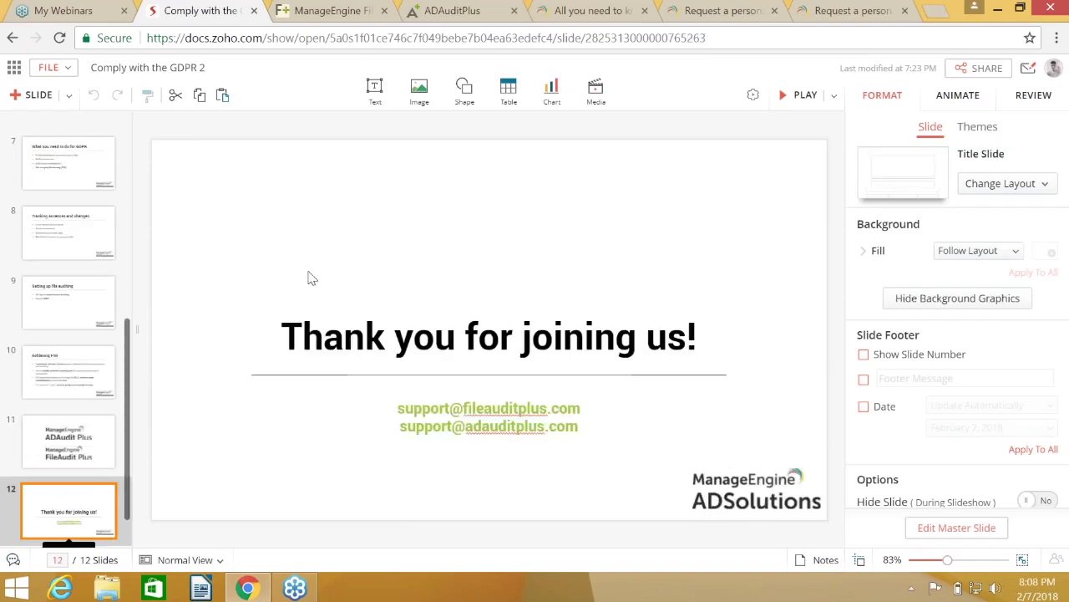
left_click(834, 96)
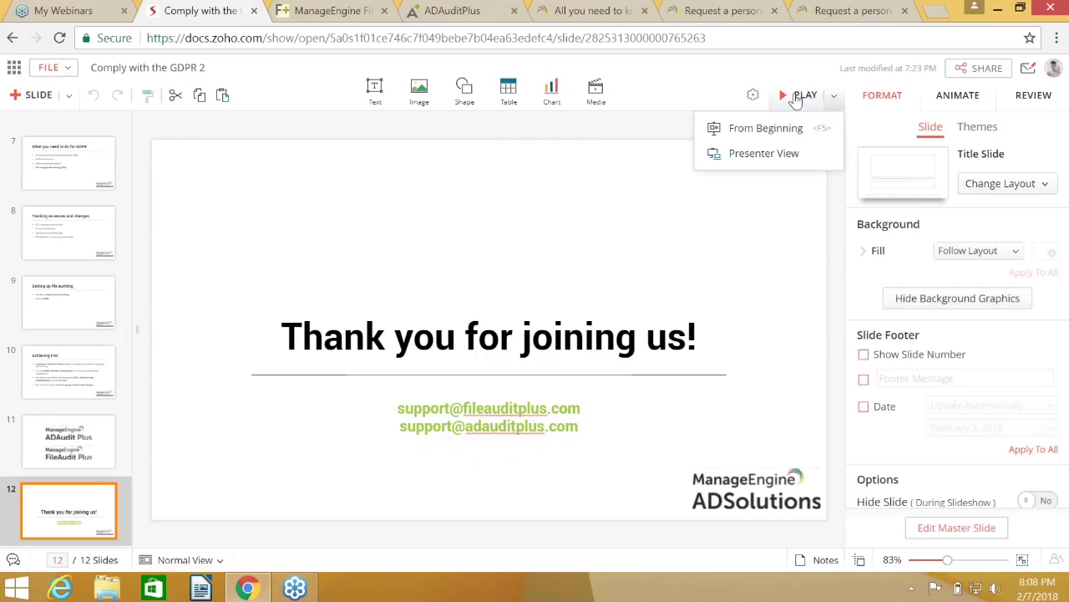
left_click(800, 95)
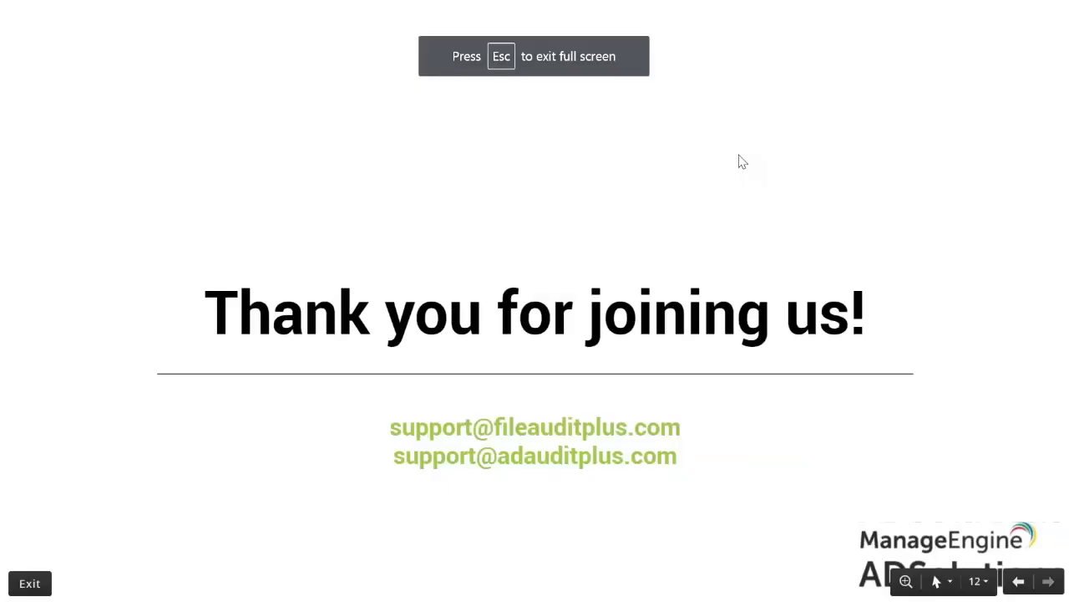